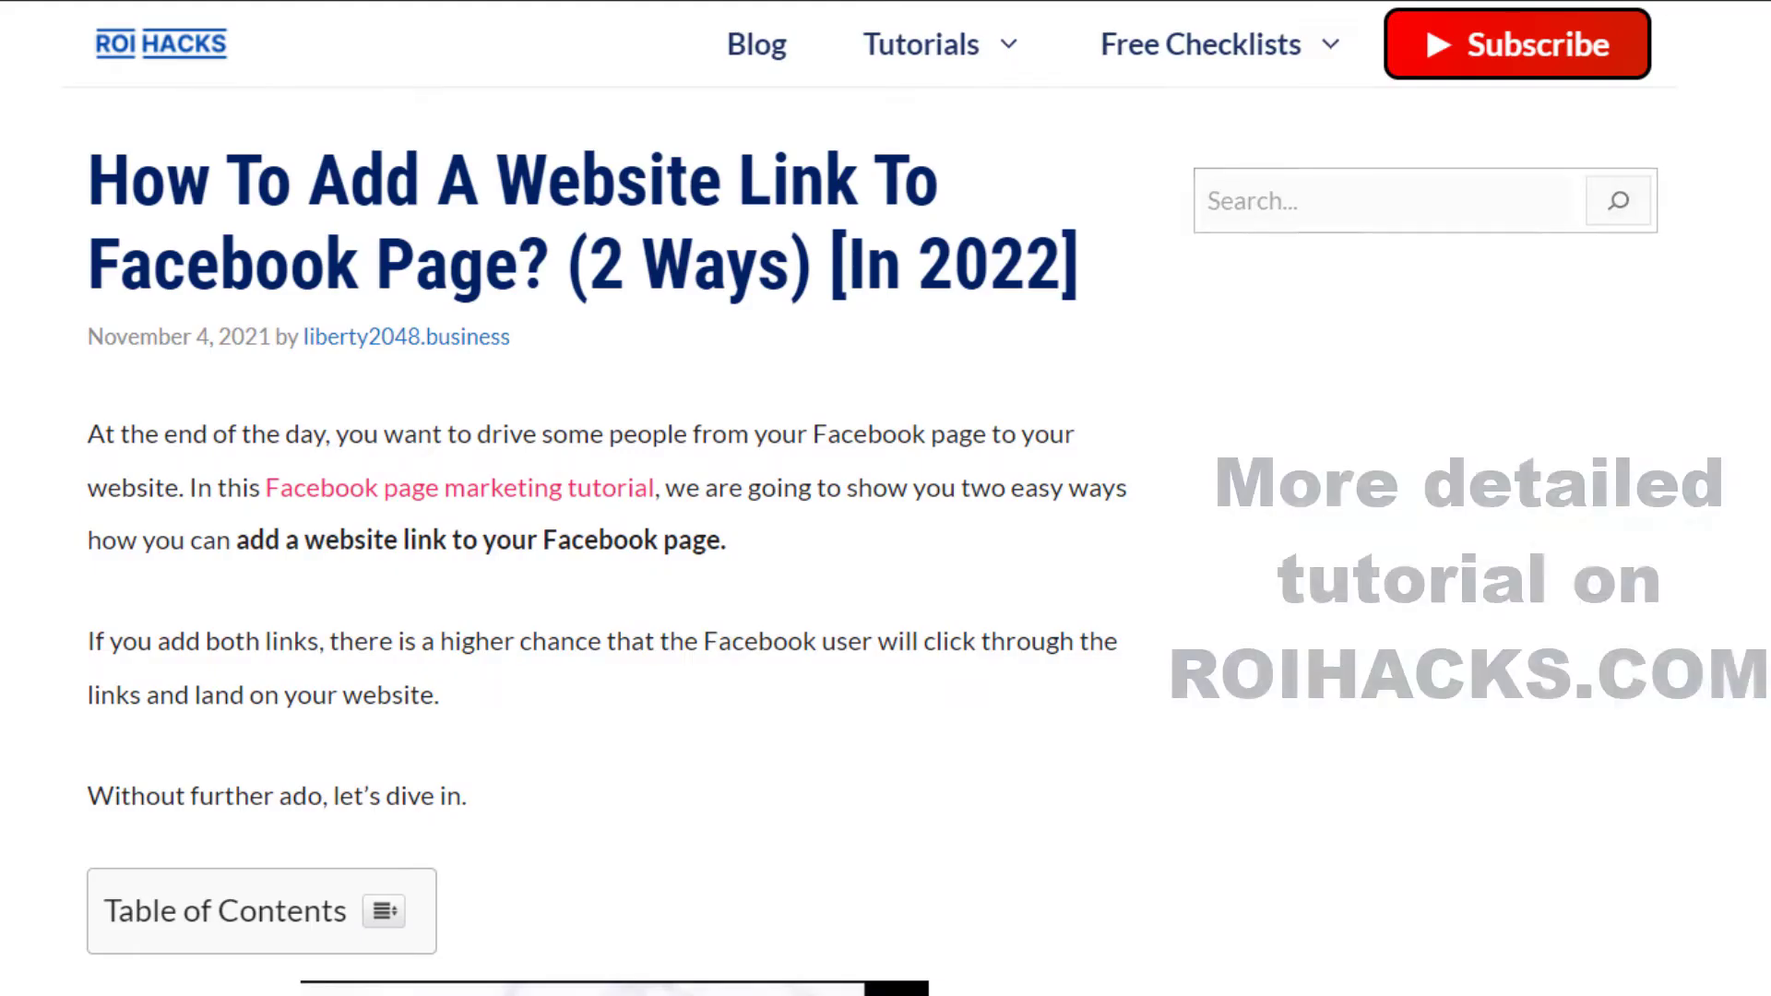
# - Scroll down the ROIhacks article on adding a Facebook Page website link to the Growth Checklist promo
pyautogui.scroll(-20, 591, 498)
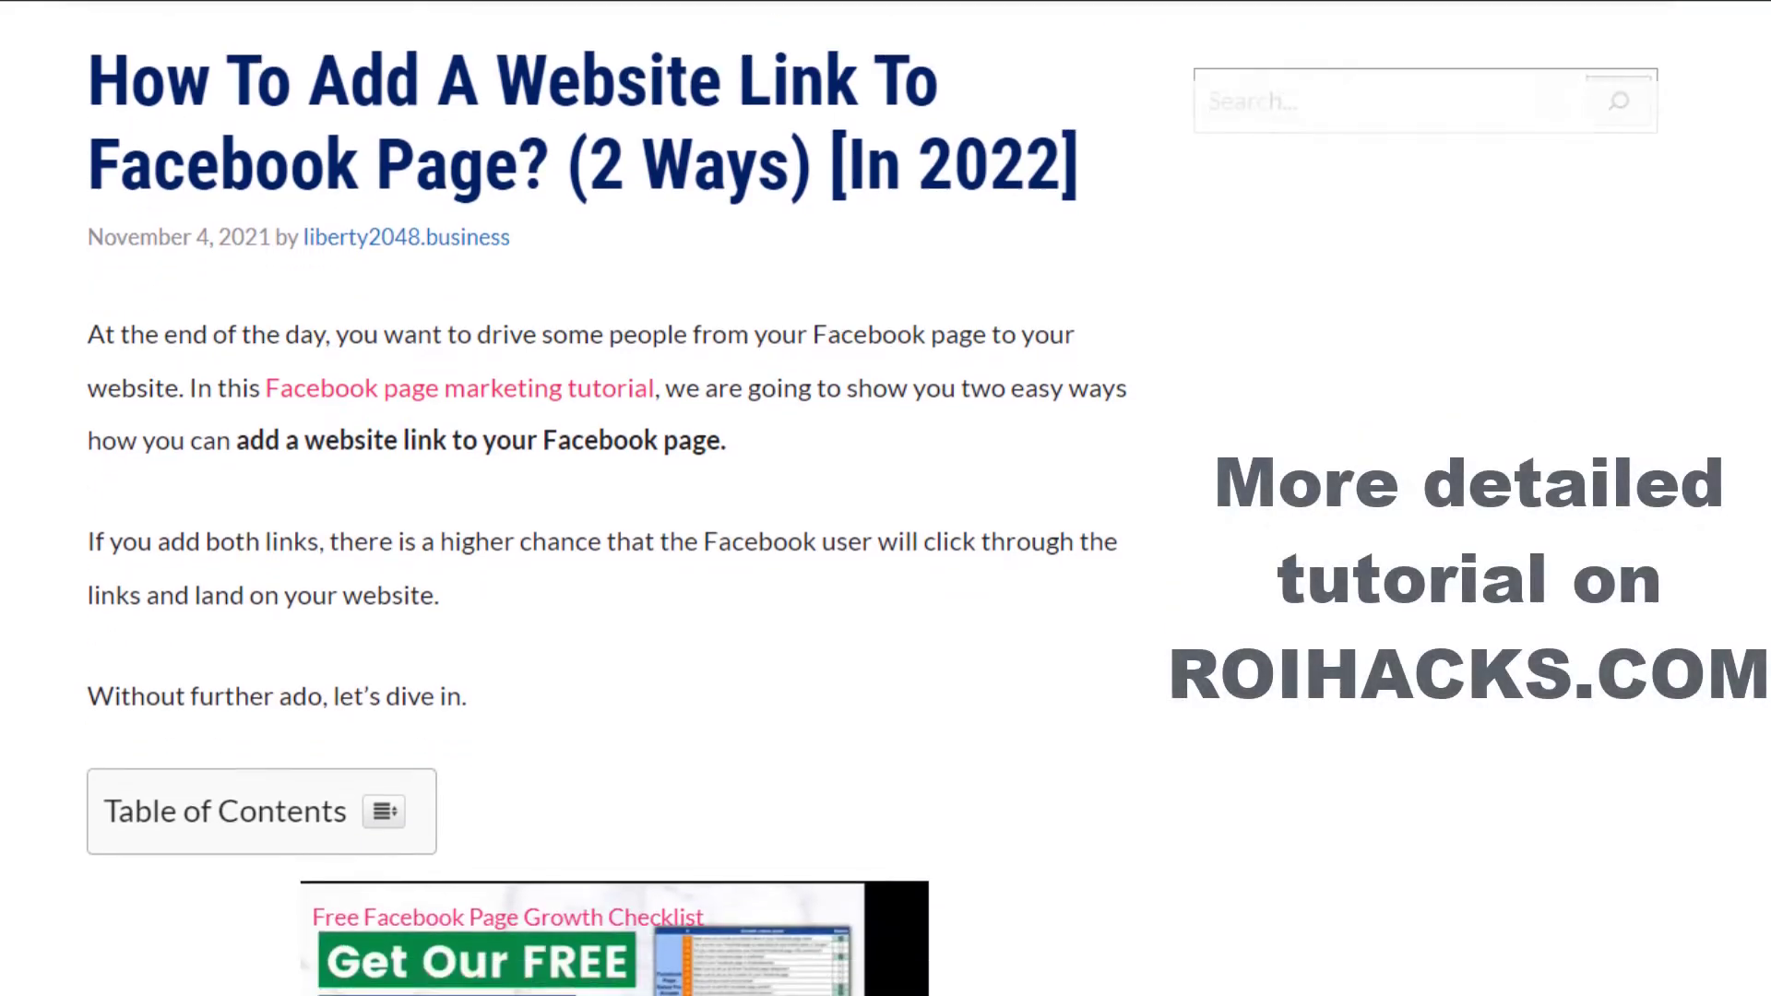
pyautogui.scroll(-20, 614, 498)
pyautogui.scroll(-20, 614, 498)
pyautogui.scroll(-20, 615, 498)
pyautogui.scroll(-5, 614, 498)
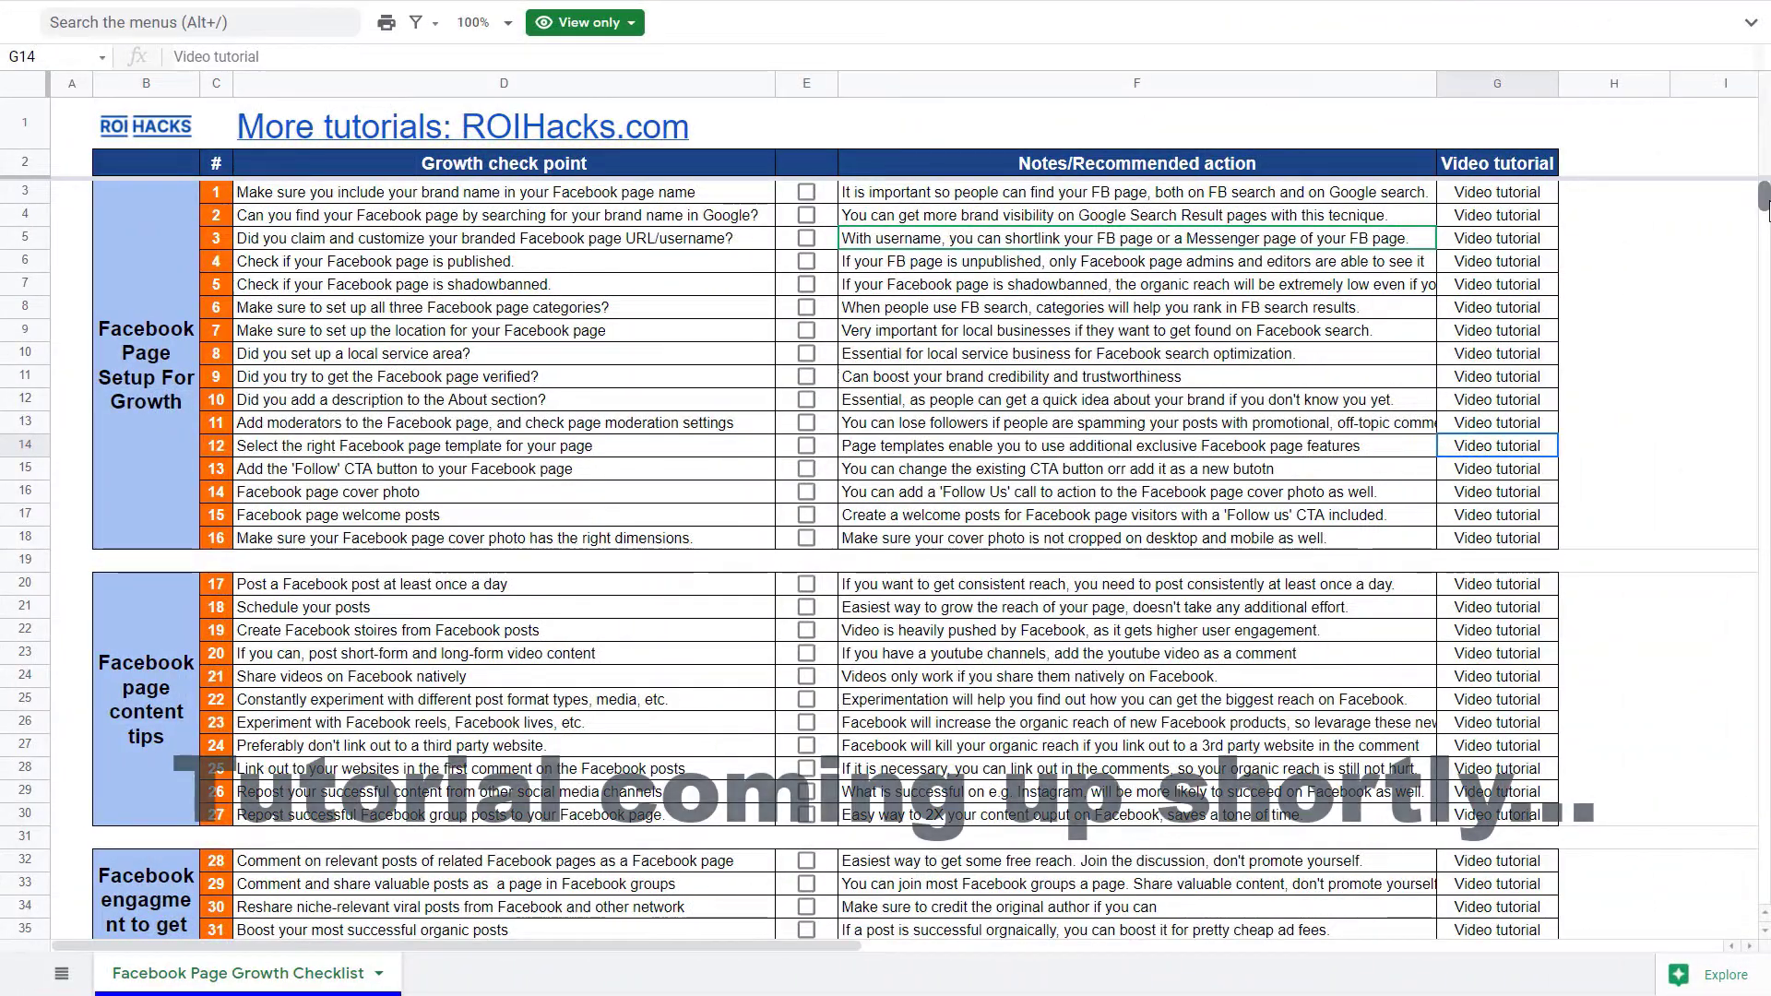
# - Scroll the Facebook Page Growth Checklist sheet down to its final items, 43 to 50
pyautogui.scroll(-3, 1767, 211)
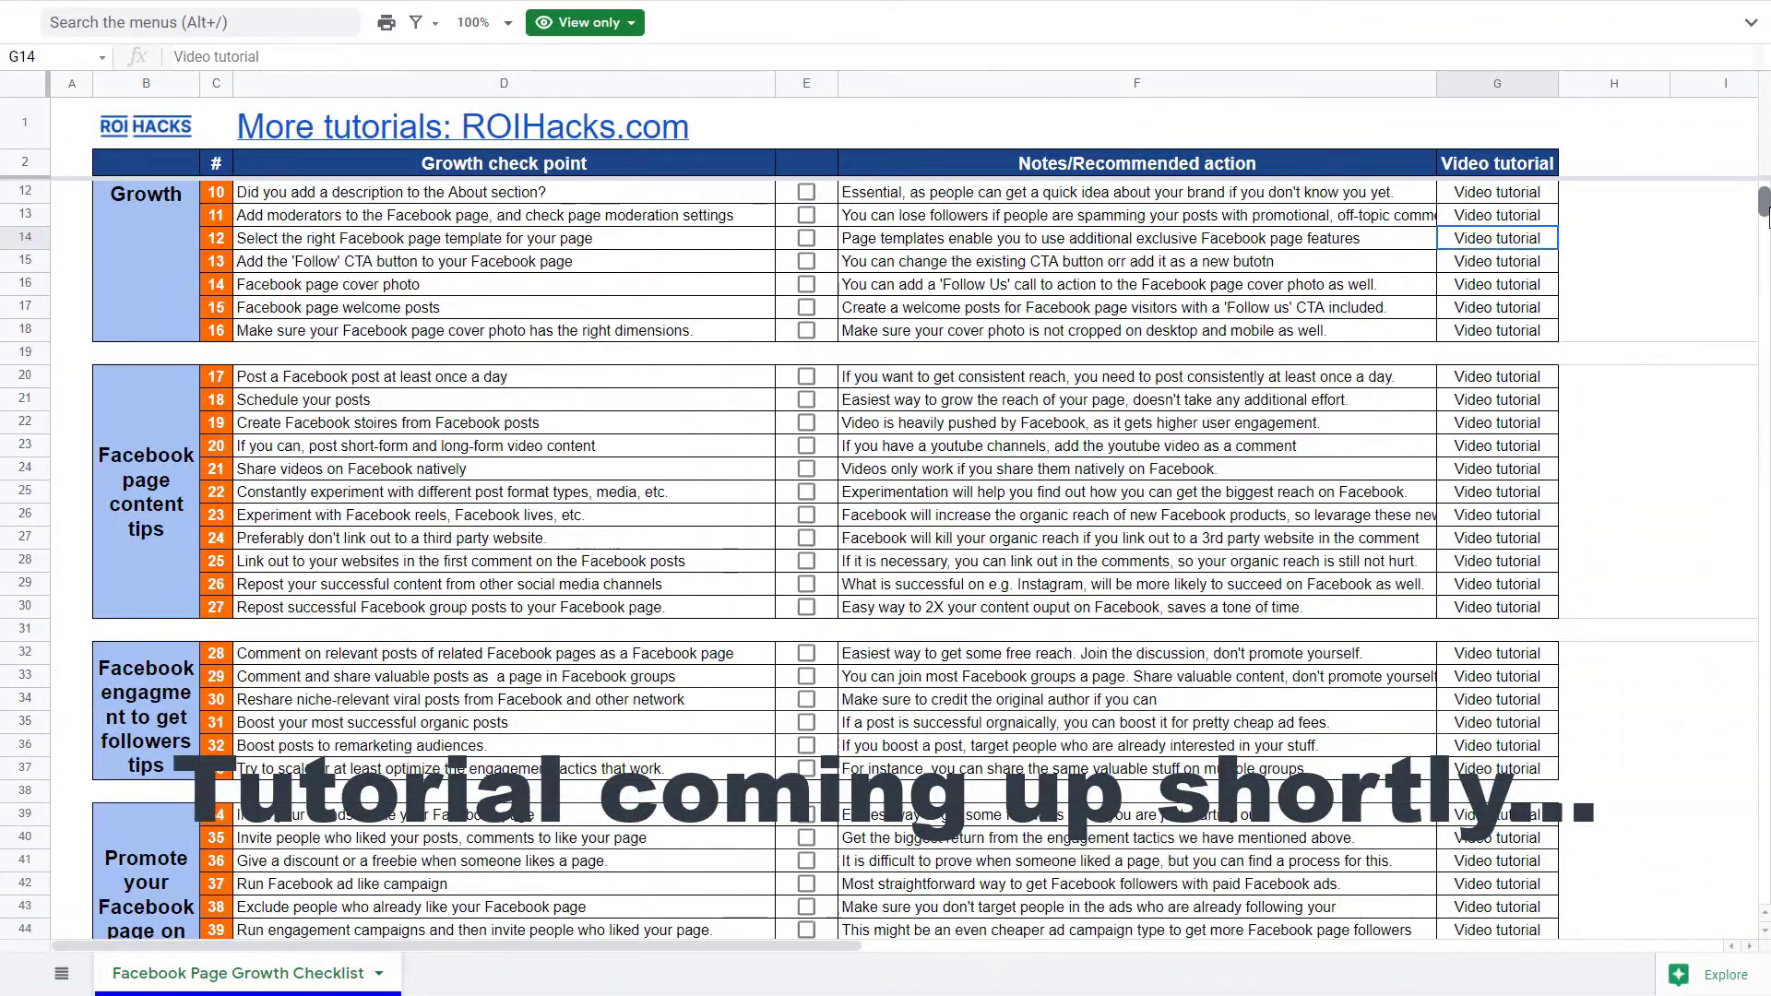
pyautogui.scroll(-3, 1767, 211)
pyautogui.scroll(-3, 1767, 224)
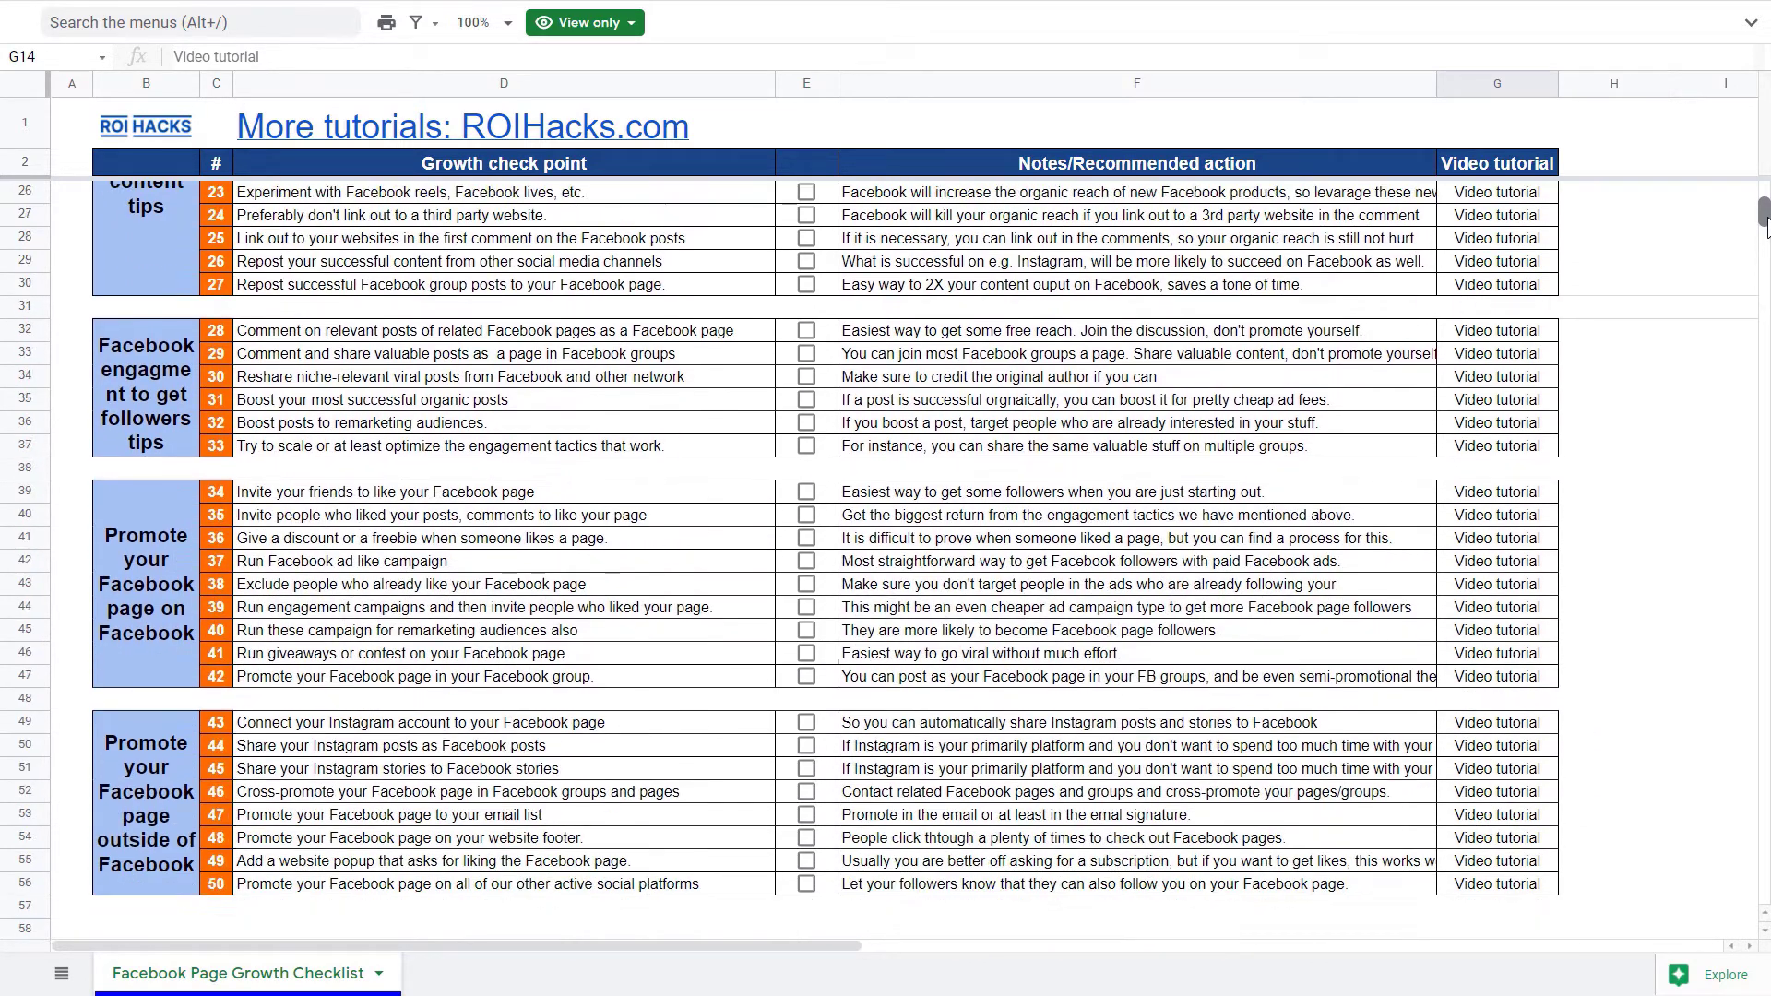
pyautogui.scroll(-1, 1764, 226)
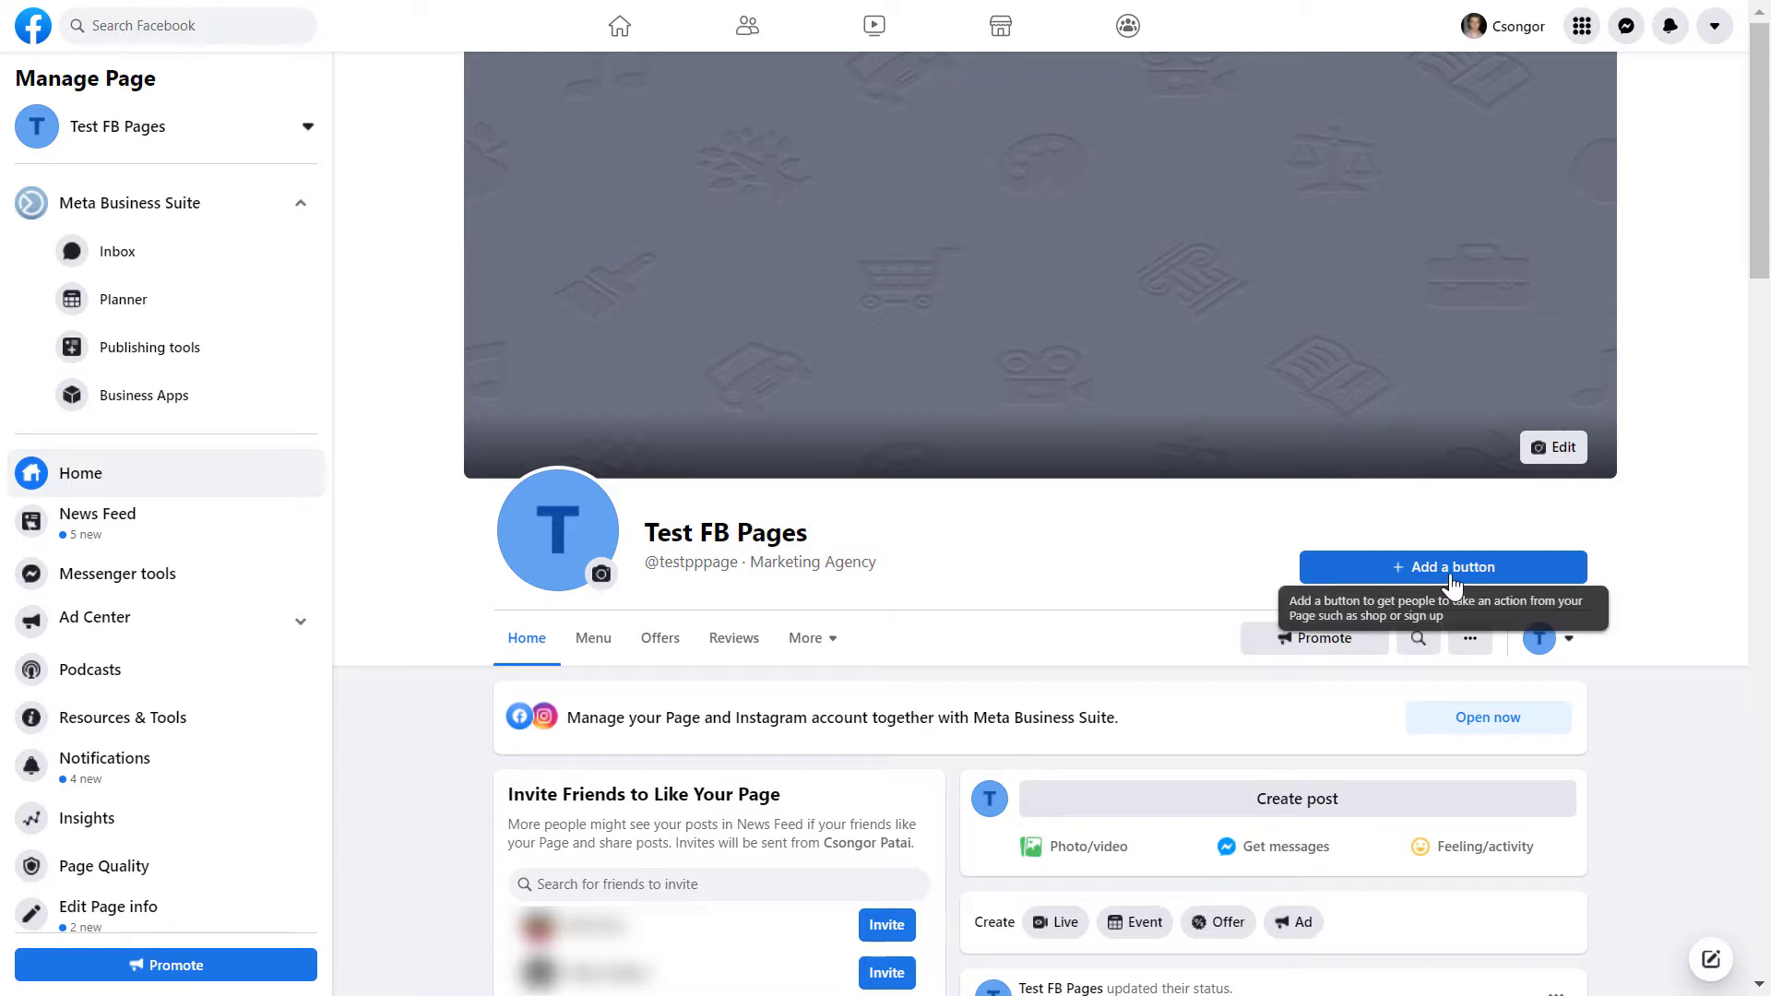
# - Open the action button choices and preview the Learn more, Contact us and Sign Up setups
pyautogui.click(1393, 578)
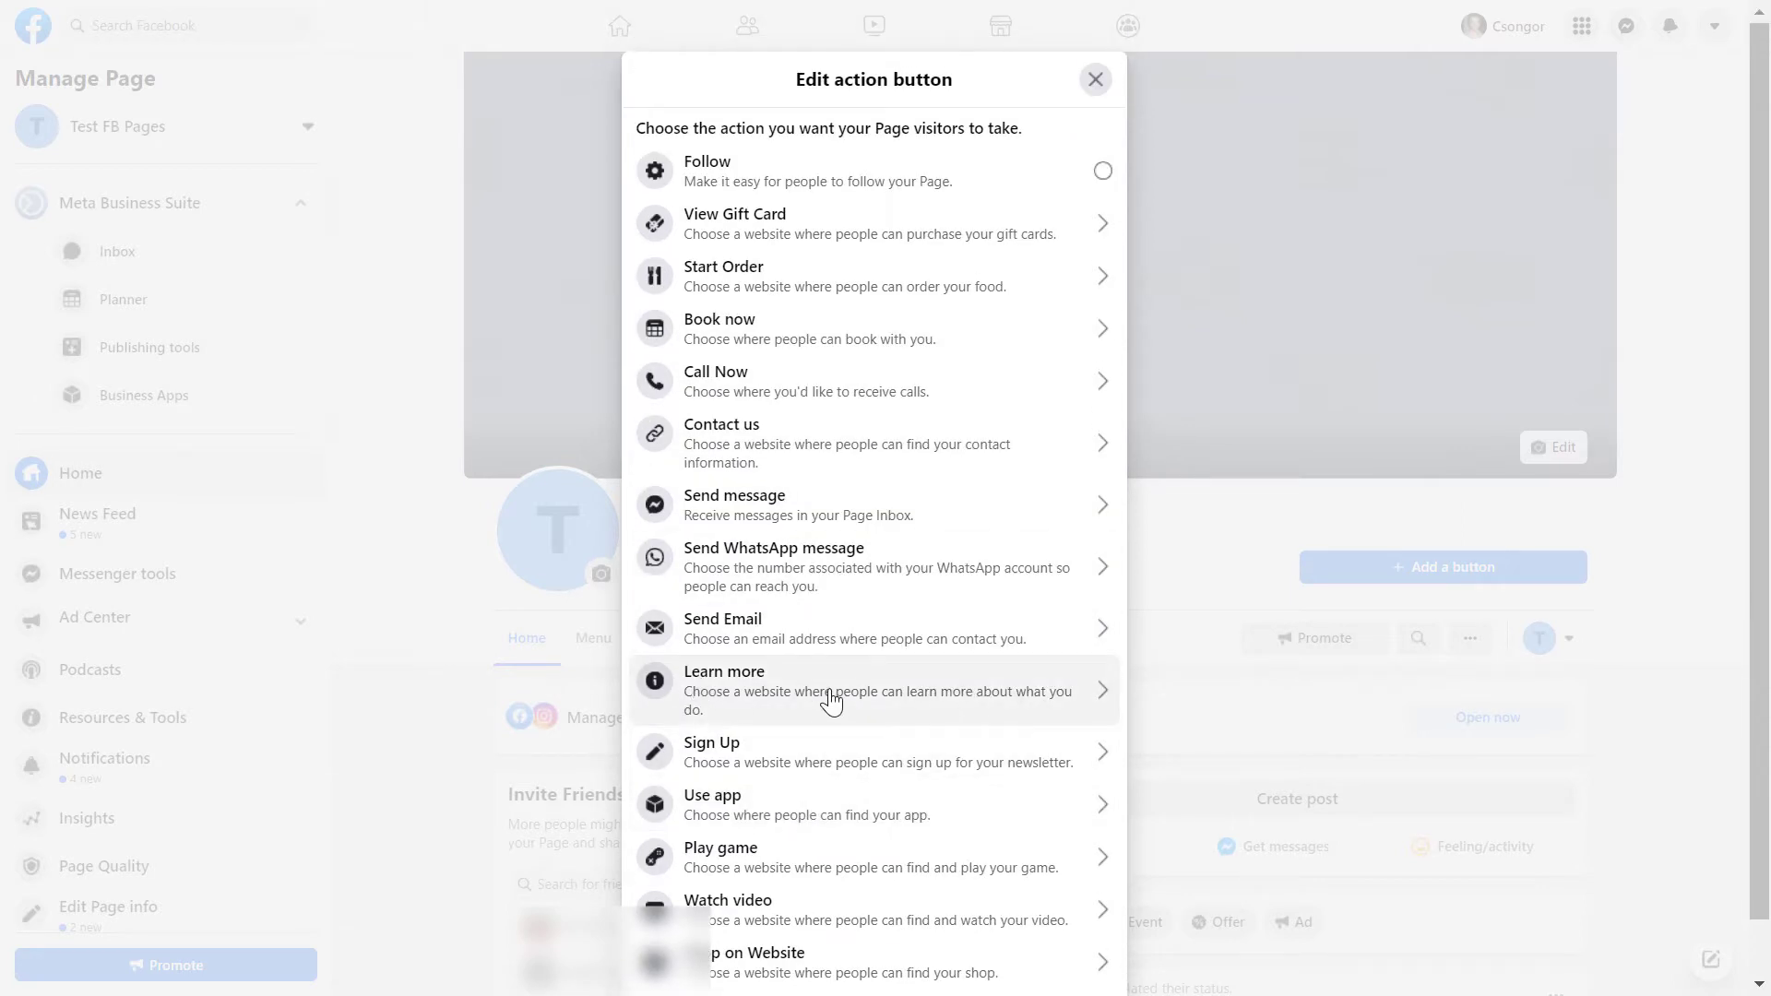
pyautogui.click(829, 700)
pyautogui.click(652, 369)
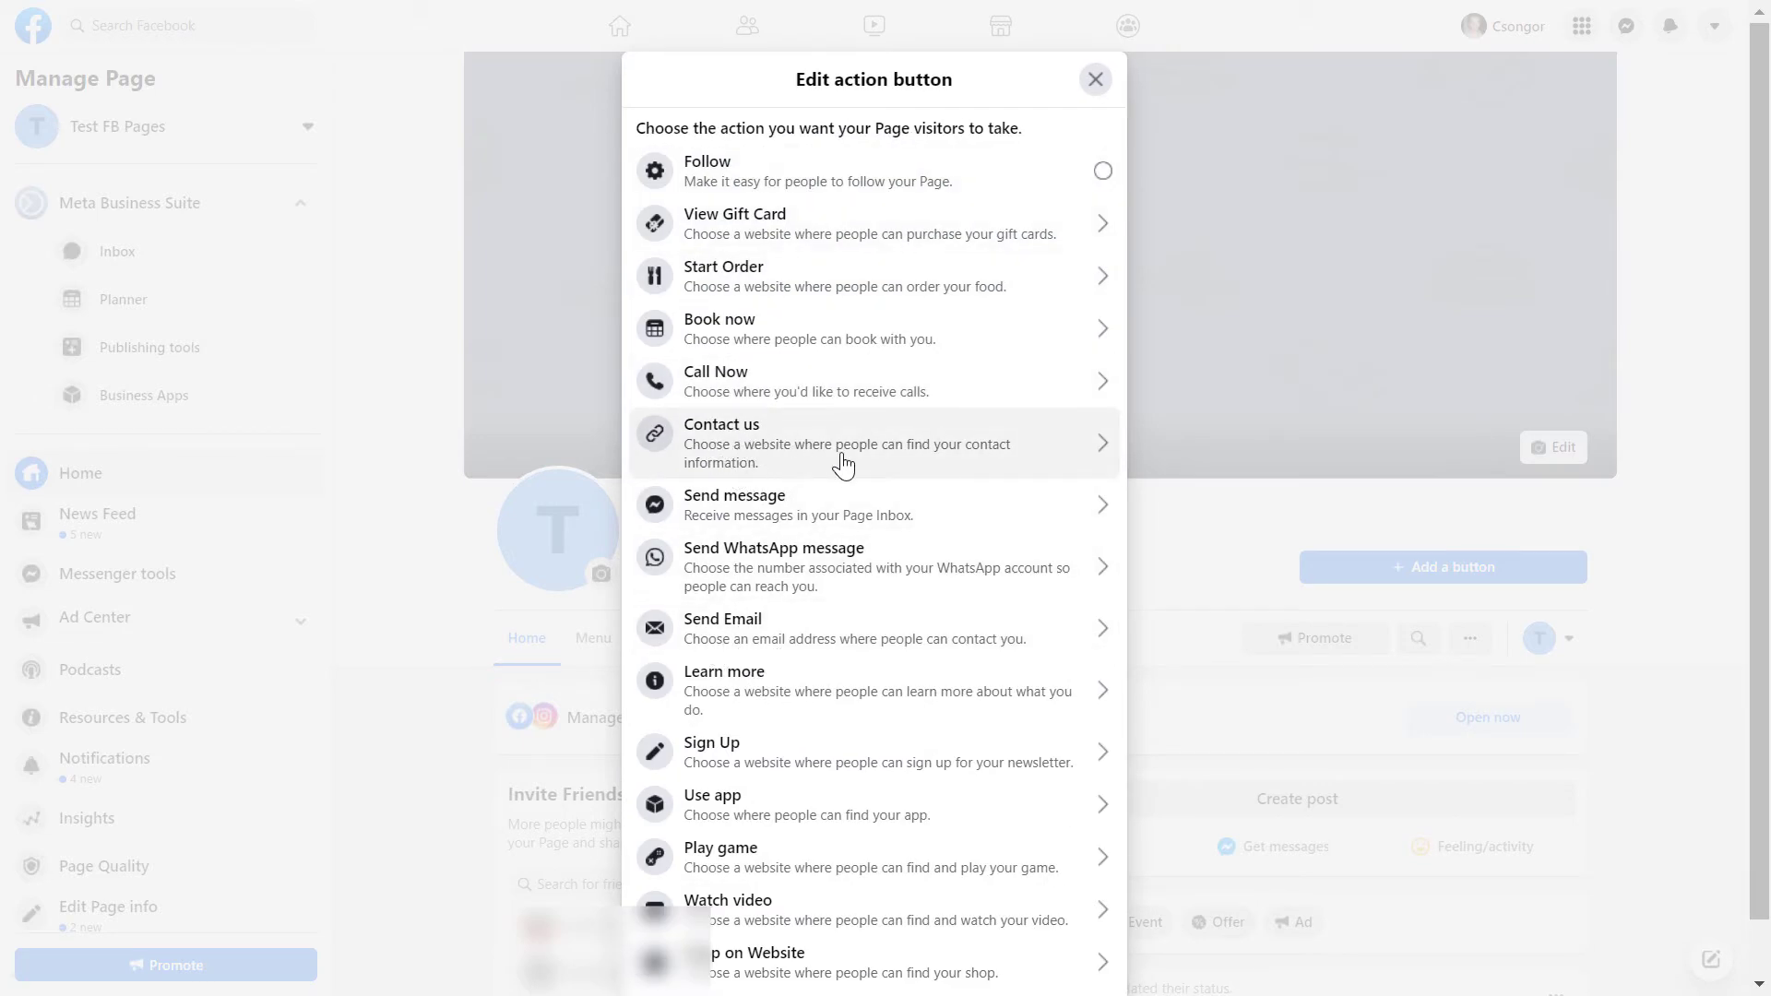
pyautogui.click(843, 465)
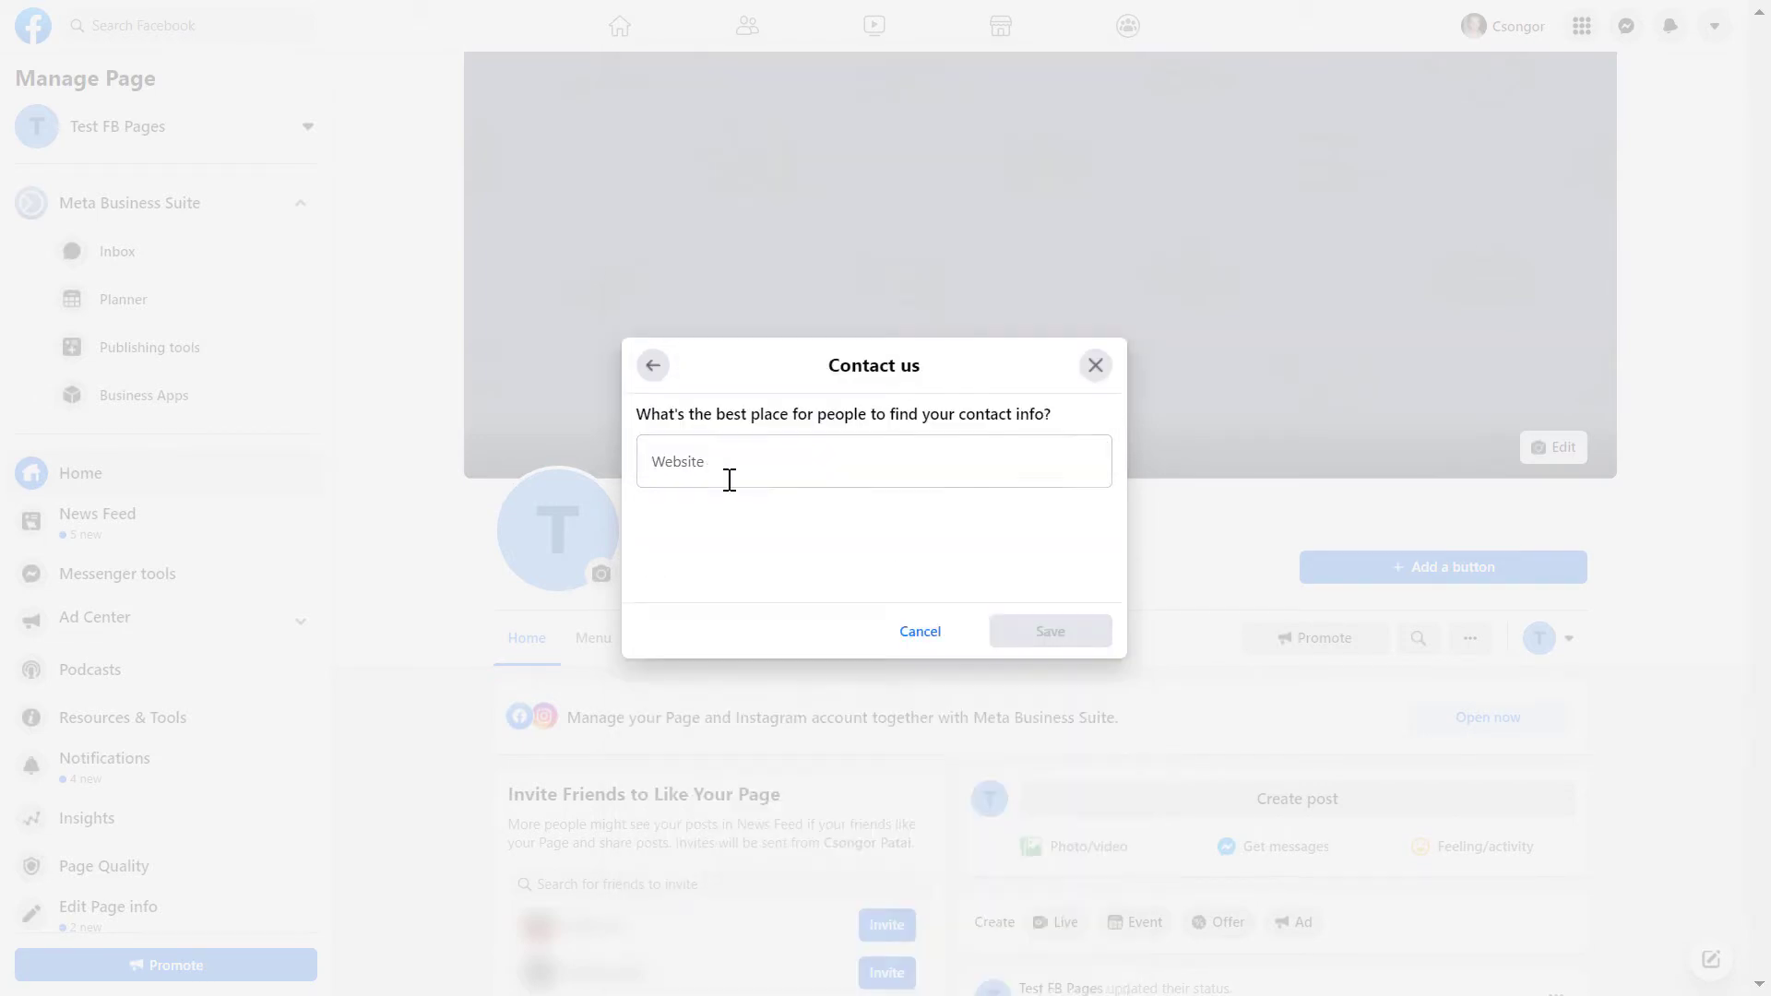
pyautogui.click(648, 373)
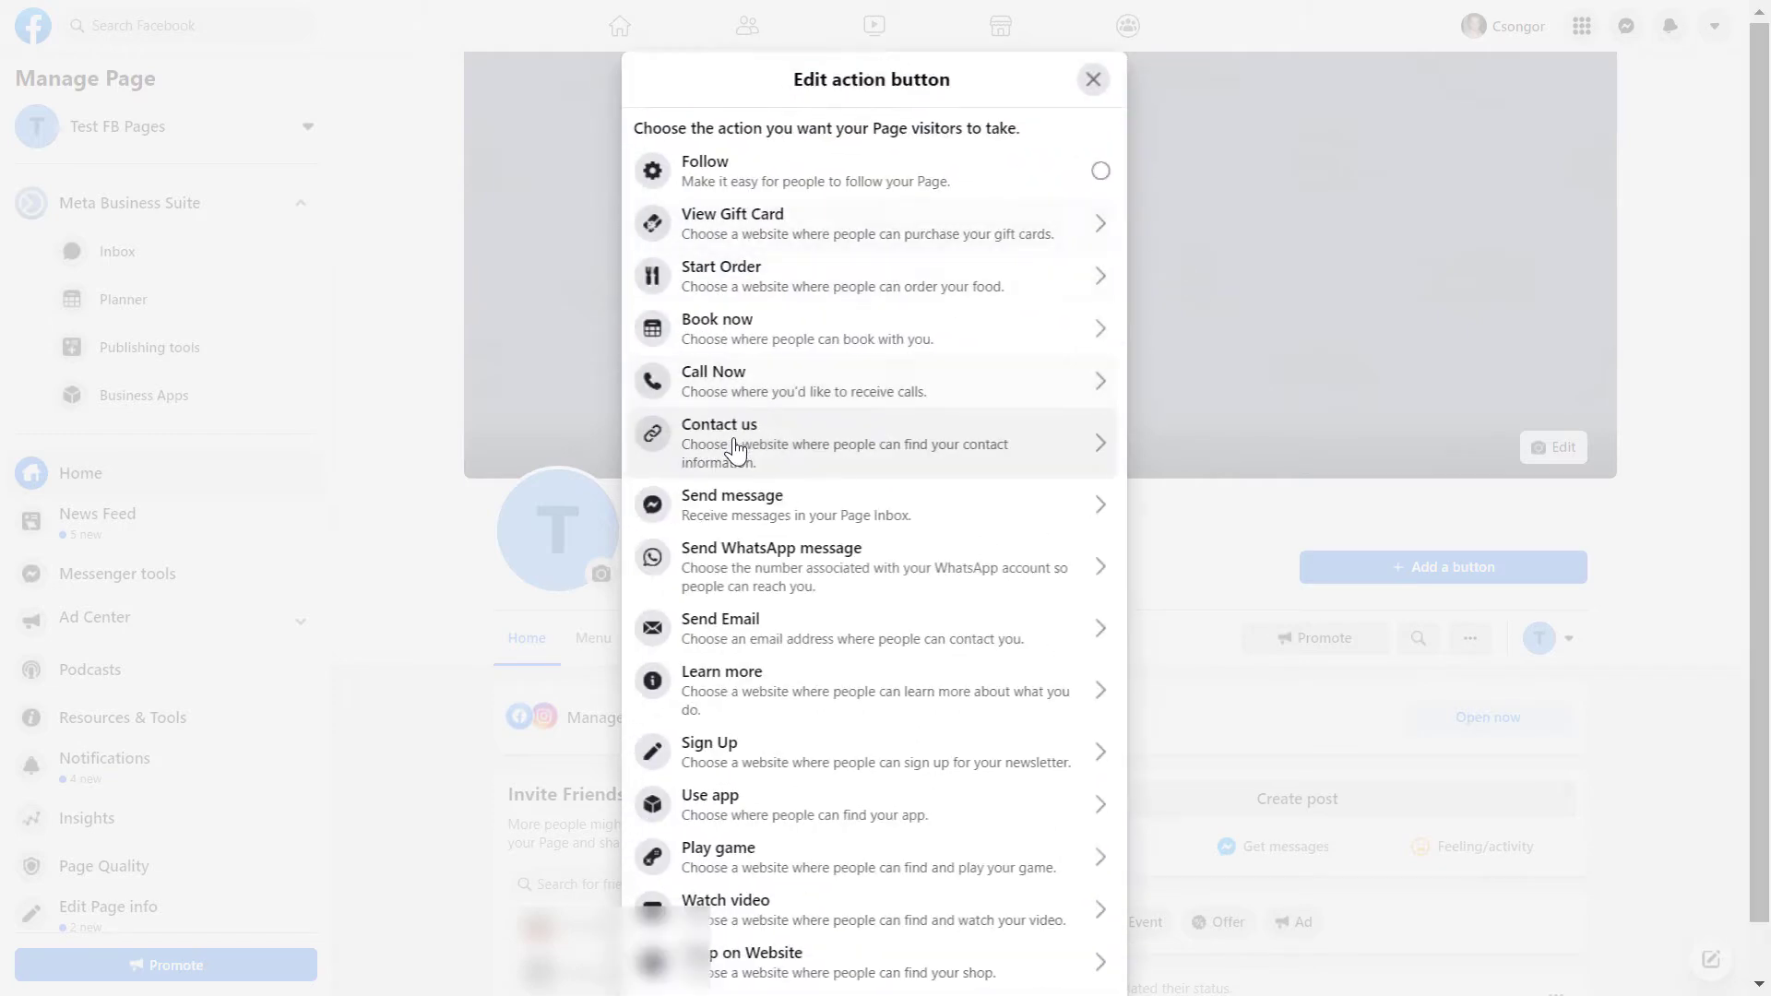
pyautogui.click(762, 749)
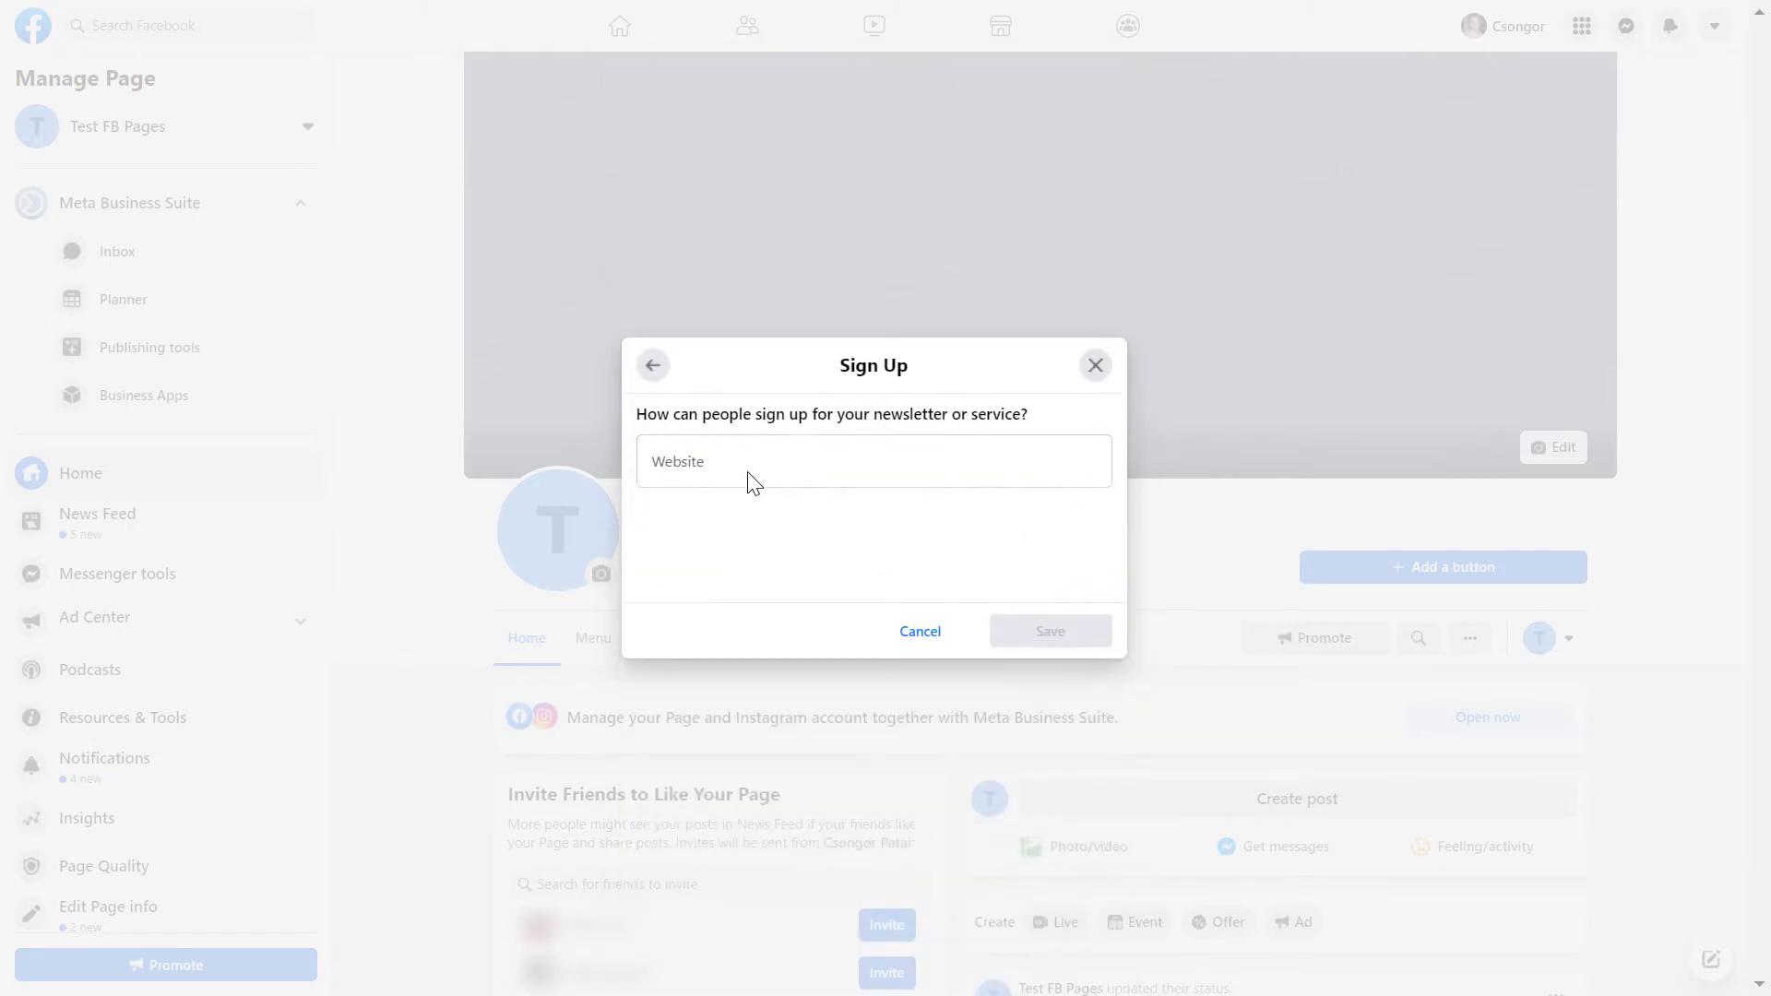
pyautogui.click(650, 371)
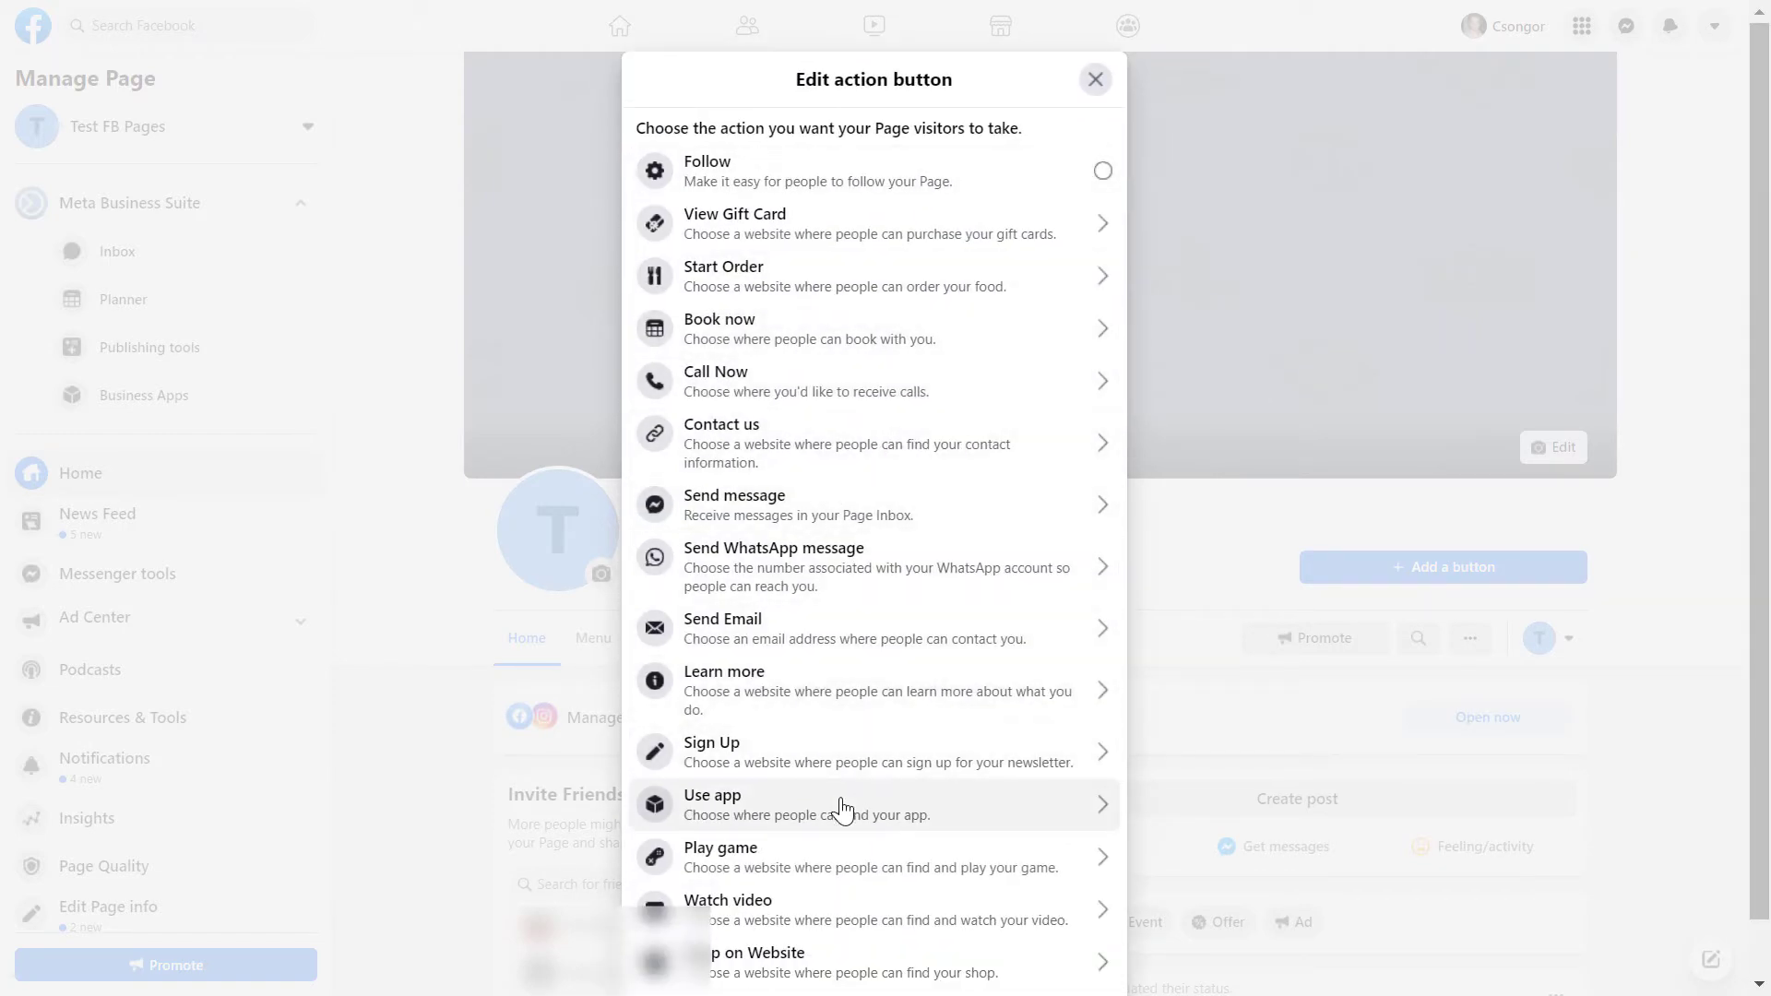
# - Close the action button choices without adding a button
pyautogui.click(1103, 171)
pyautogui.scroll(-10, 1079, 699)
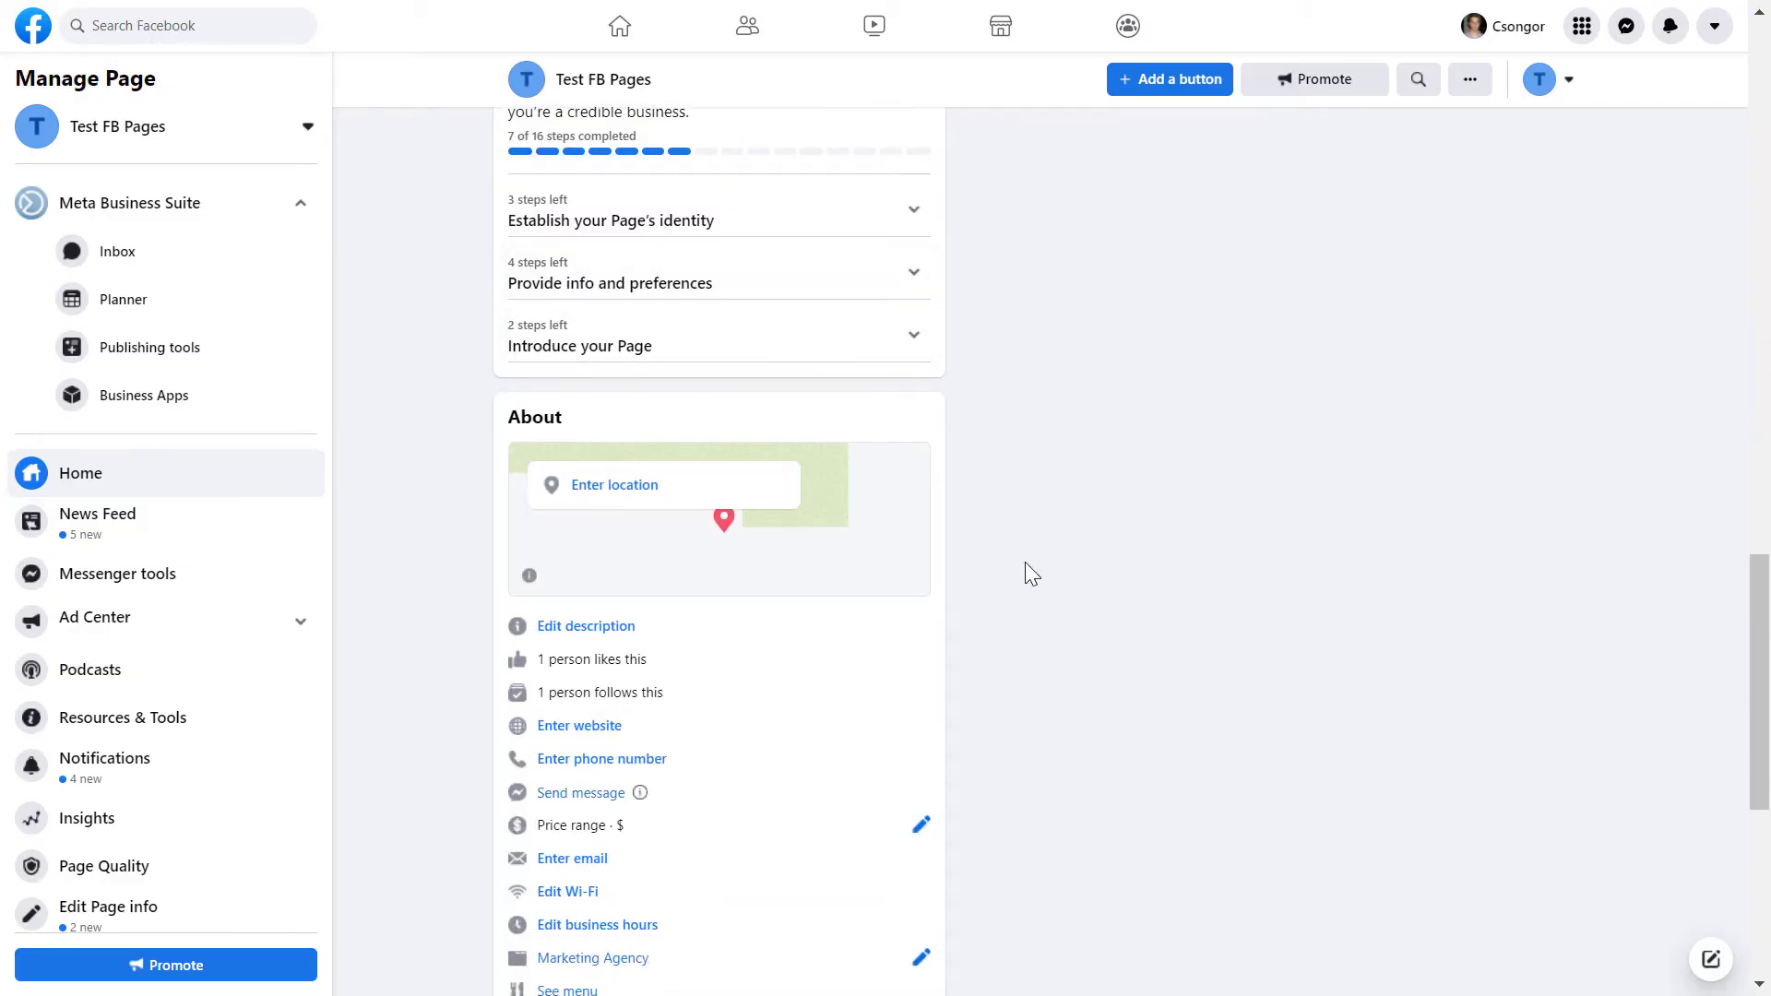
pyautogui.scroll(-3, 533, 699)
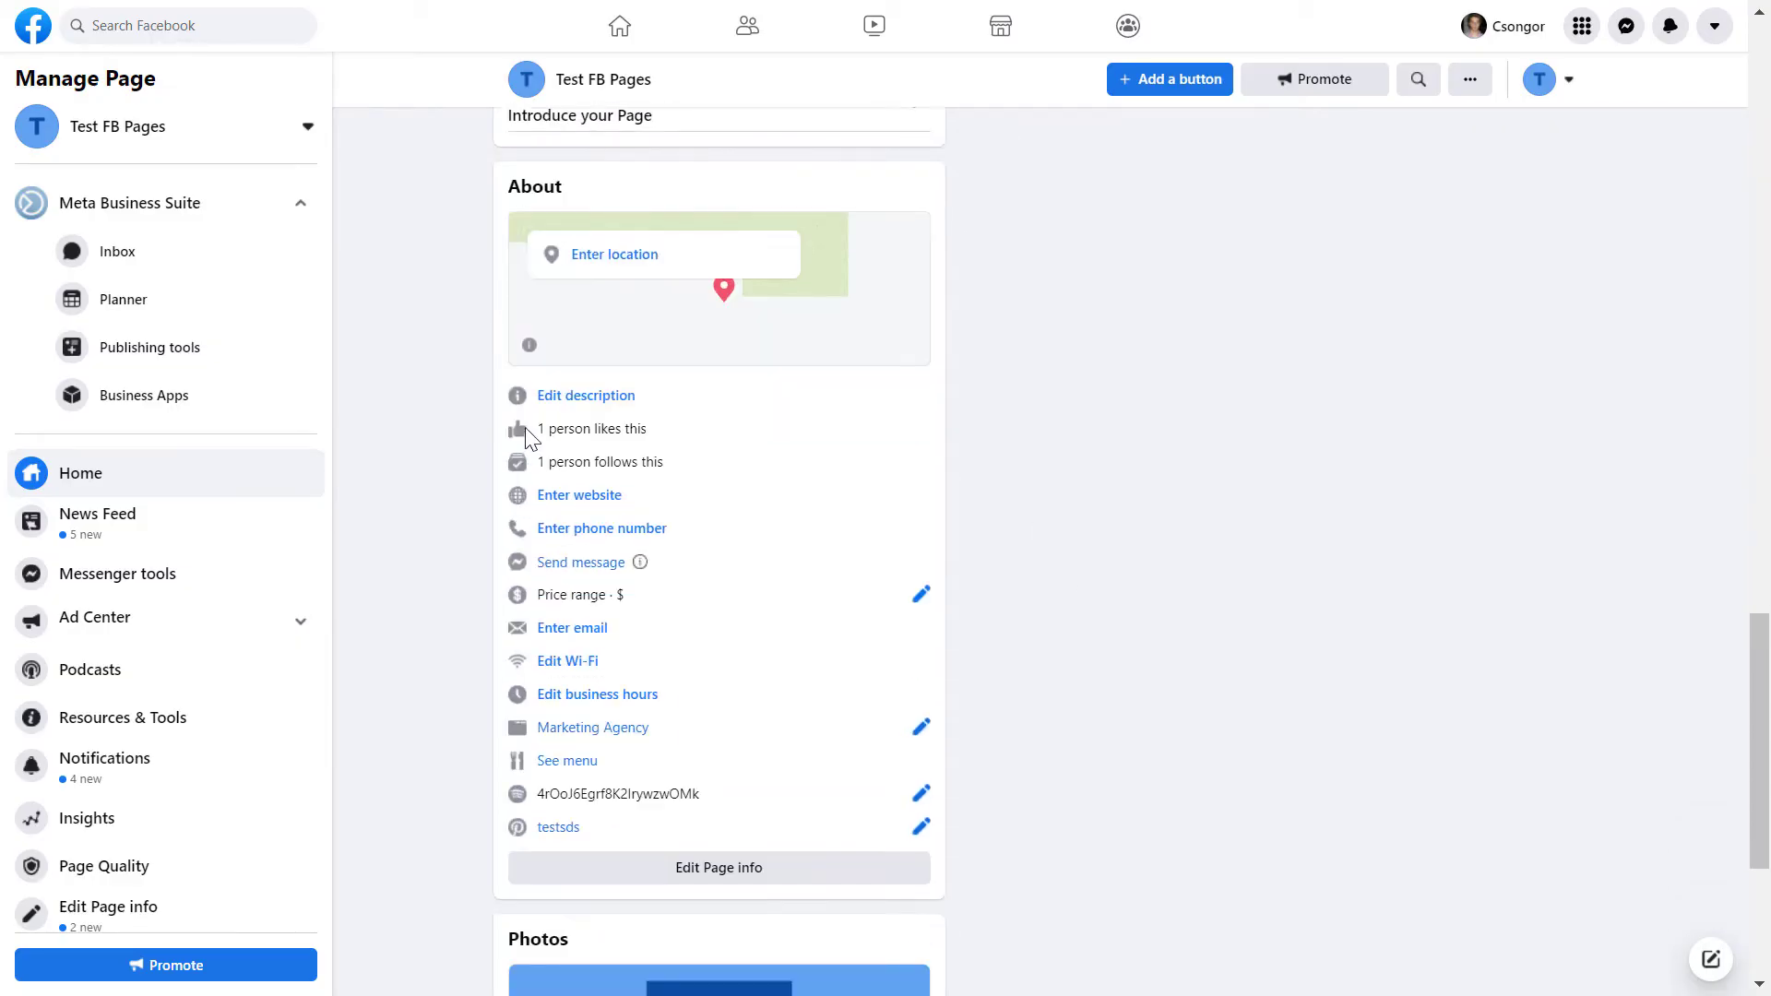
# - Set the About website to roihacks.com/ by removing the find-facebook-page-id/ path, and save
pyautogui.click(577, 498)
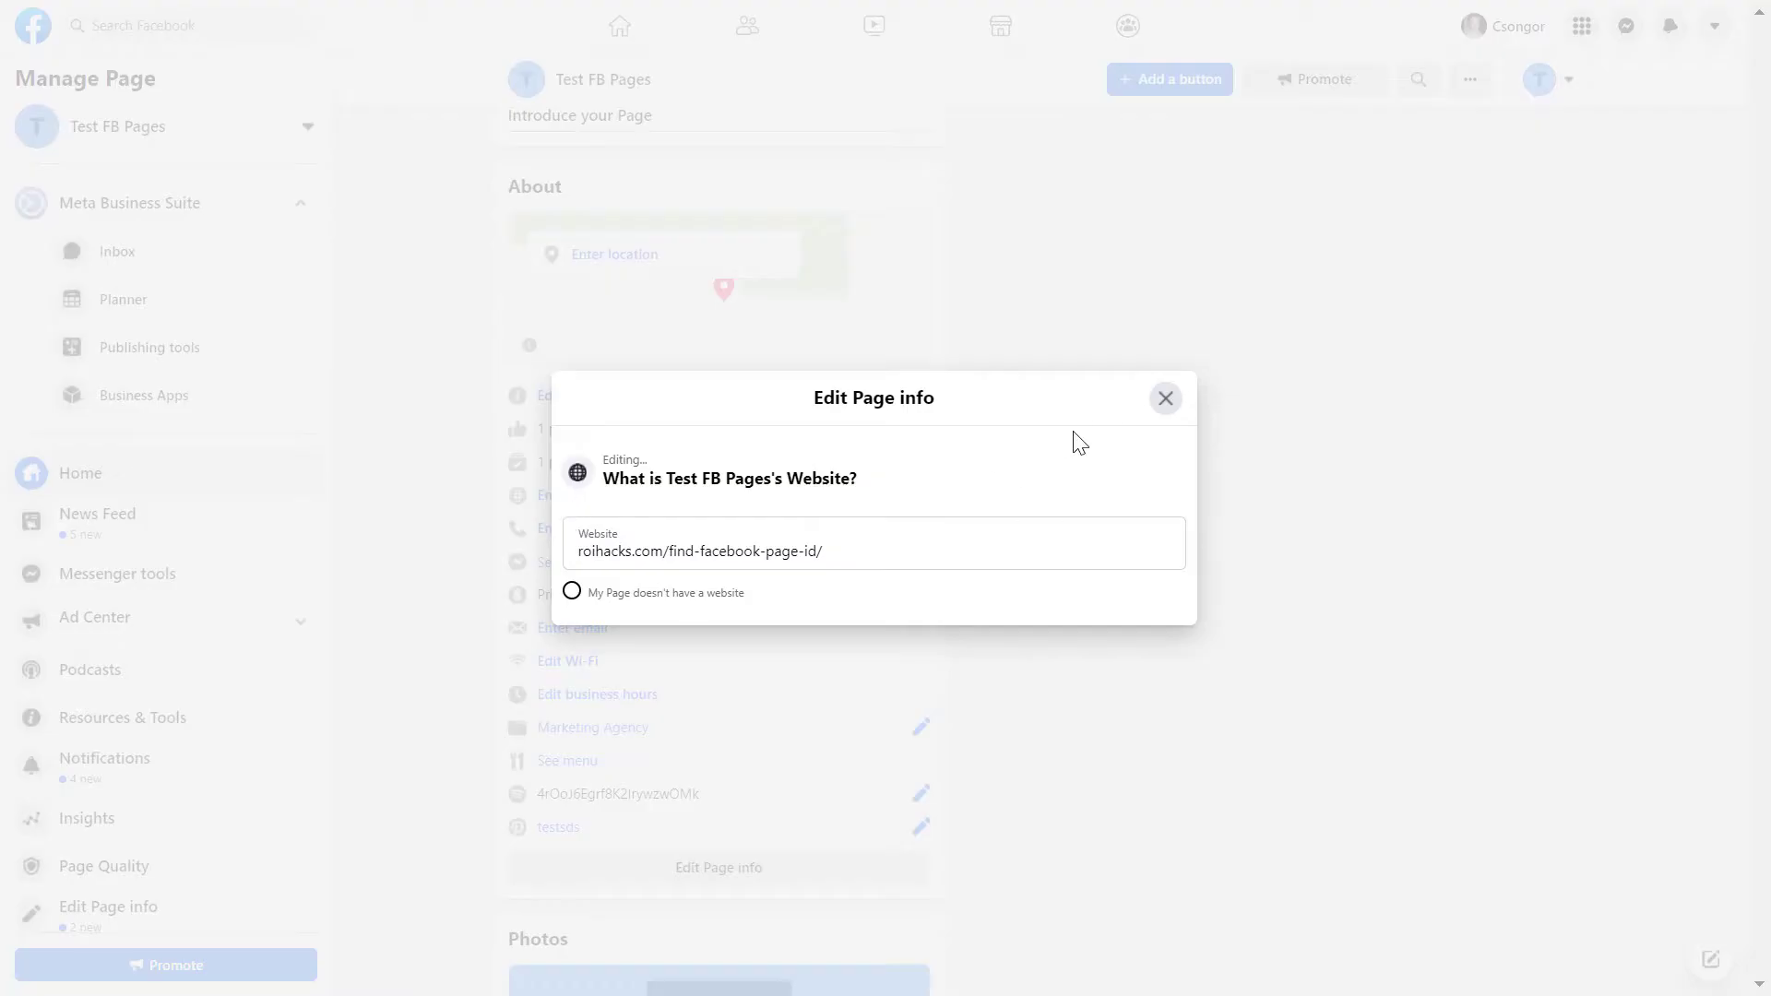
pyautogui.click(1165, 399)
pyautogui.click(563, 502)
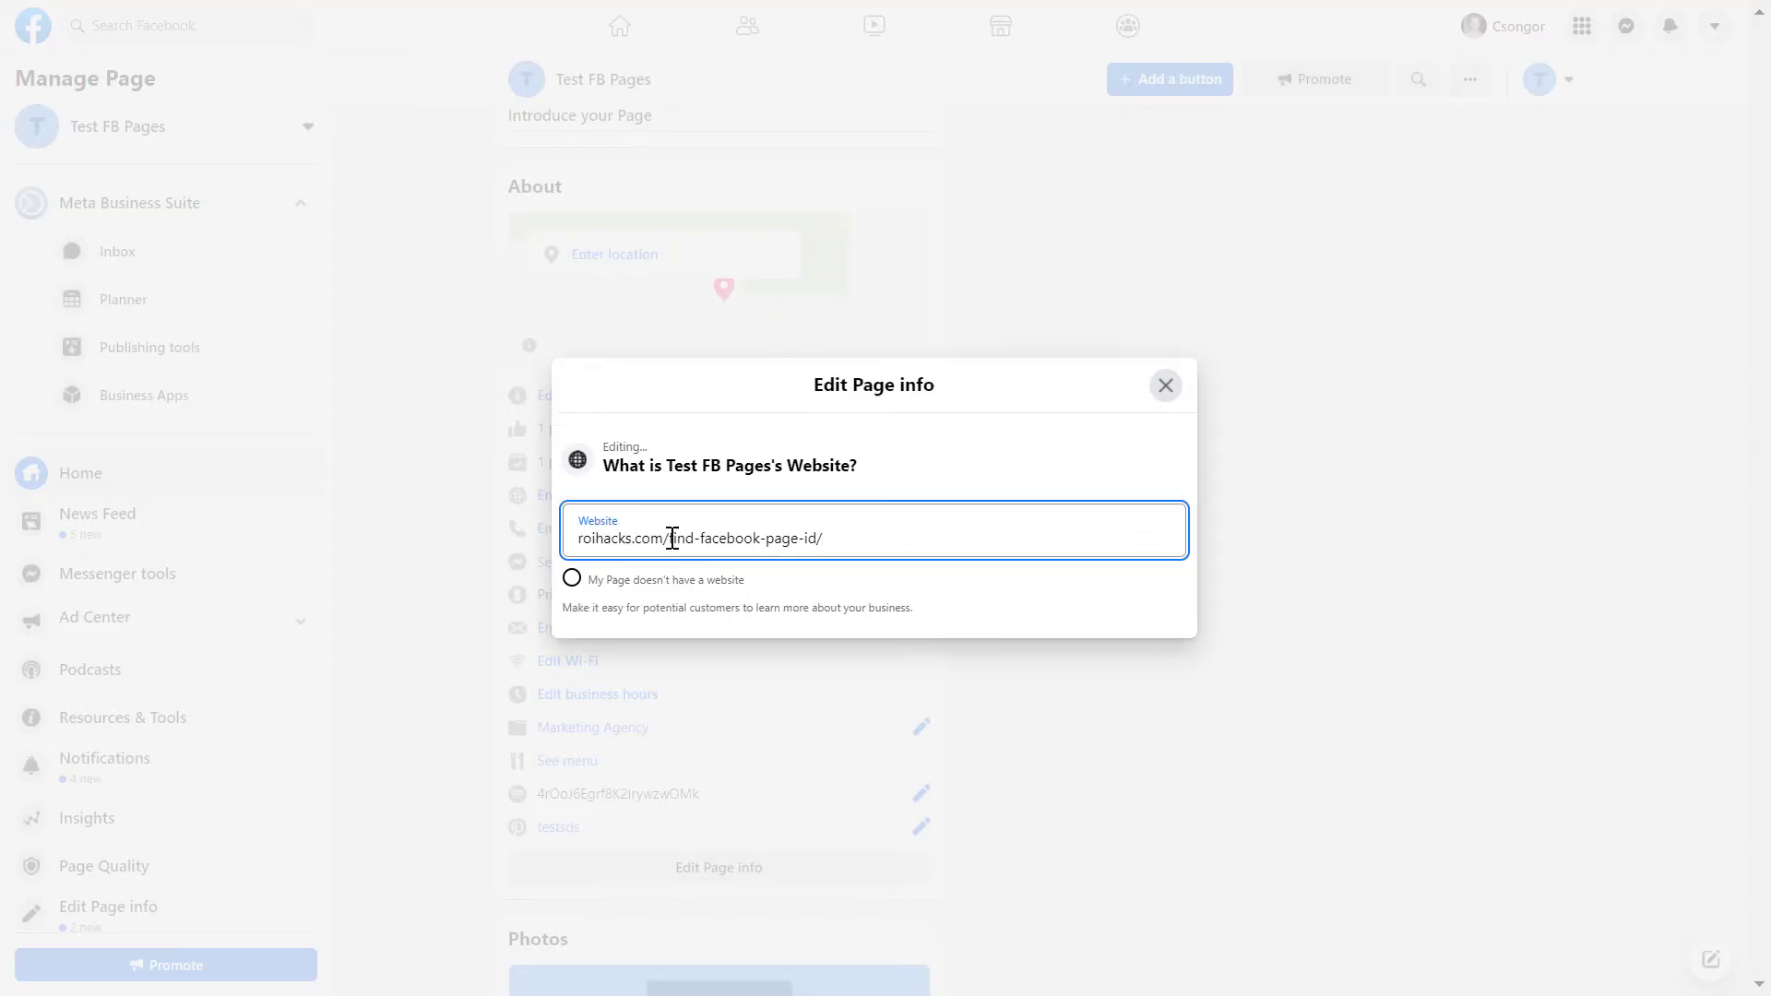
pyautogui.moveTo(670, 538); pyautogui.dragTo(1316, 549)
pyautogui.press('BackSpace')
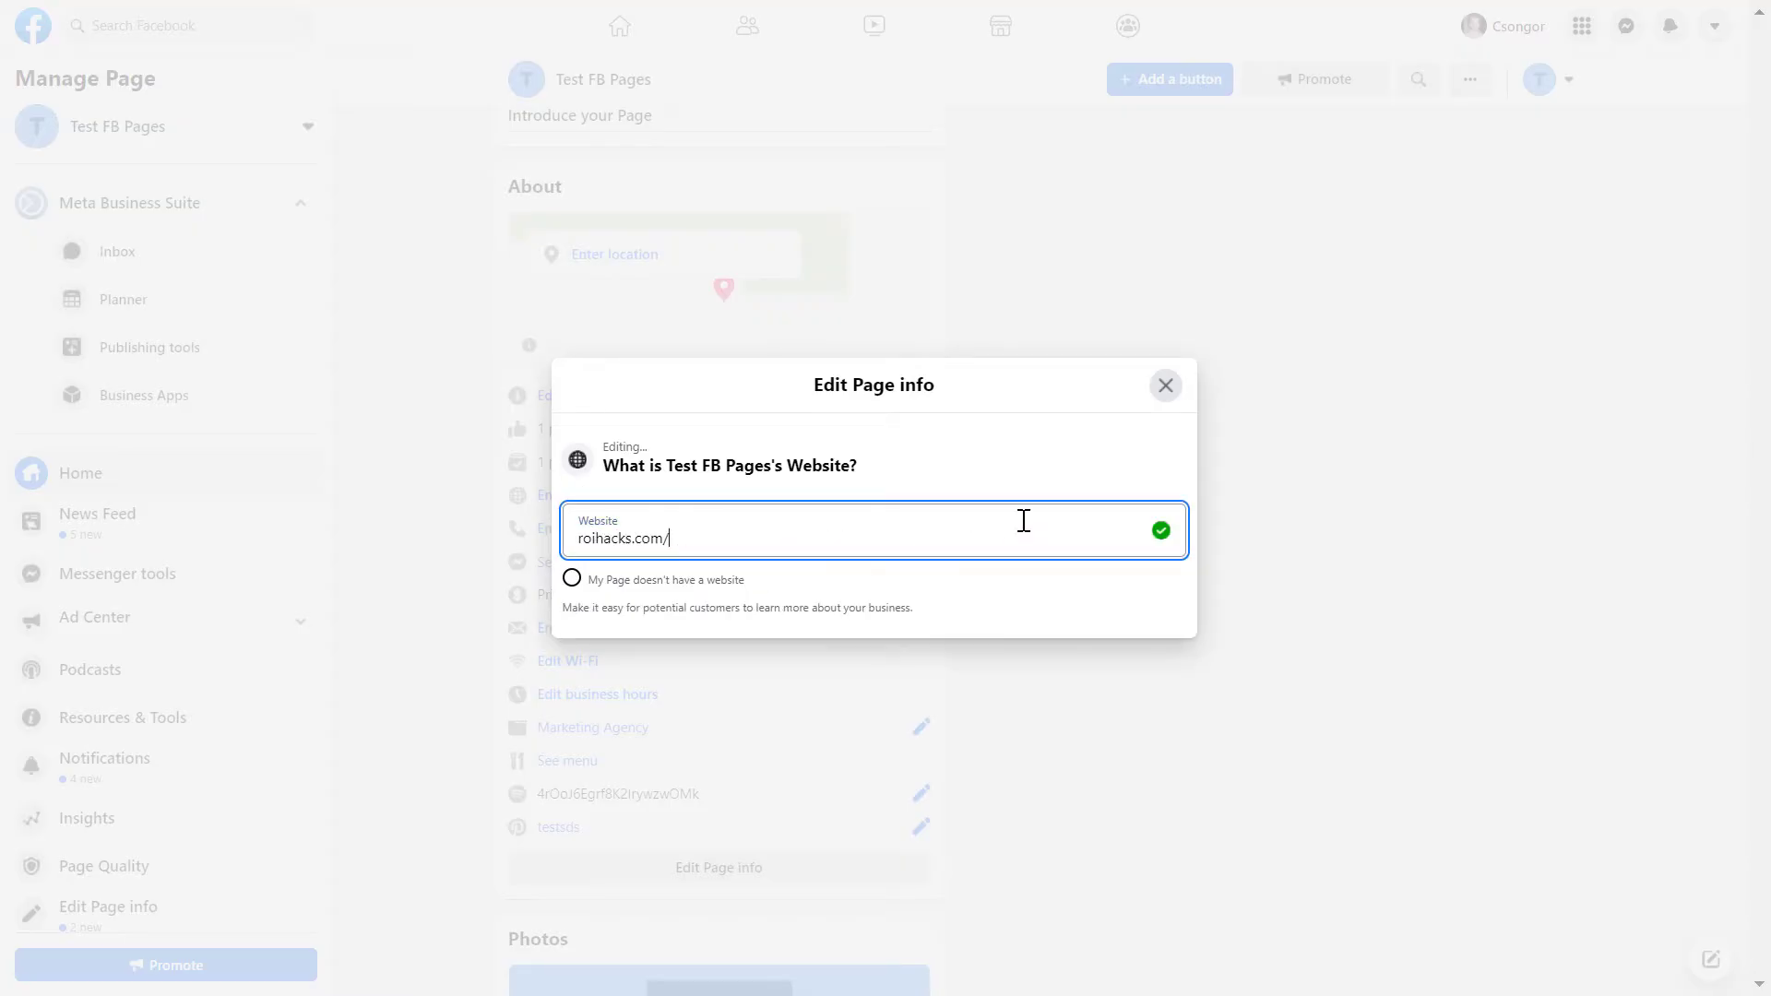
pyautogui.click(1165, 385)
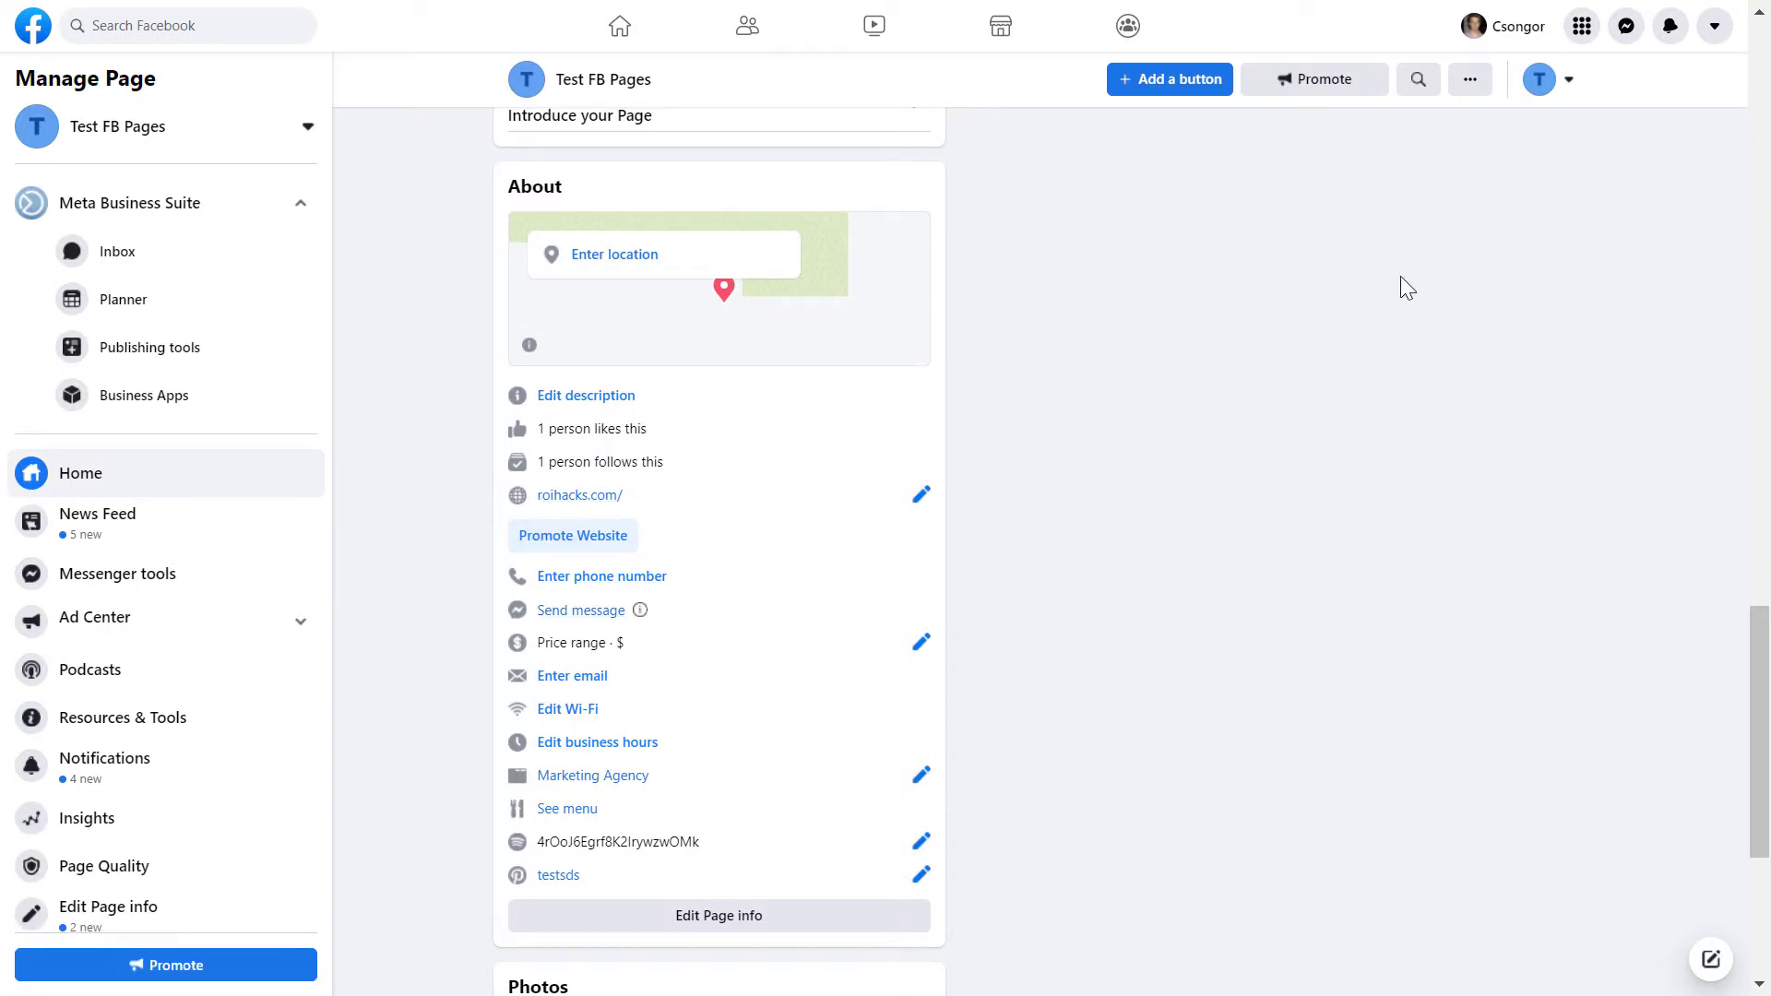
# - Switch to managing the ROI Hacks page and open its intro Edit details
pyautogui.click(1568, 81)
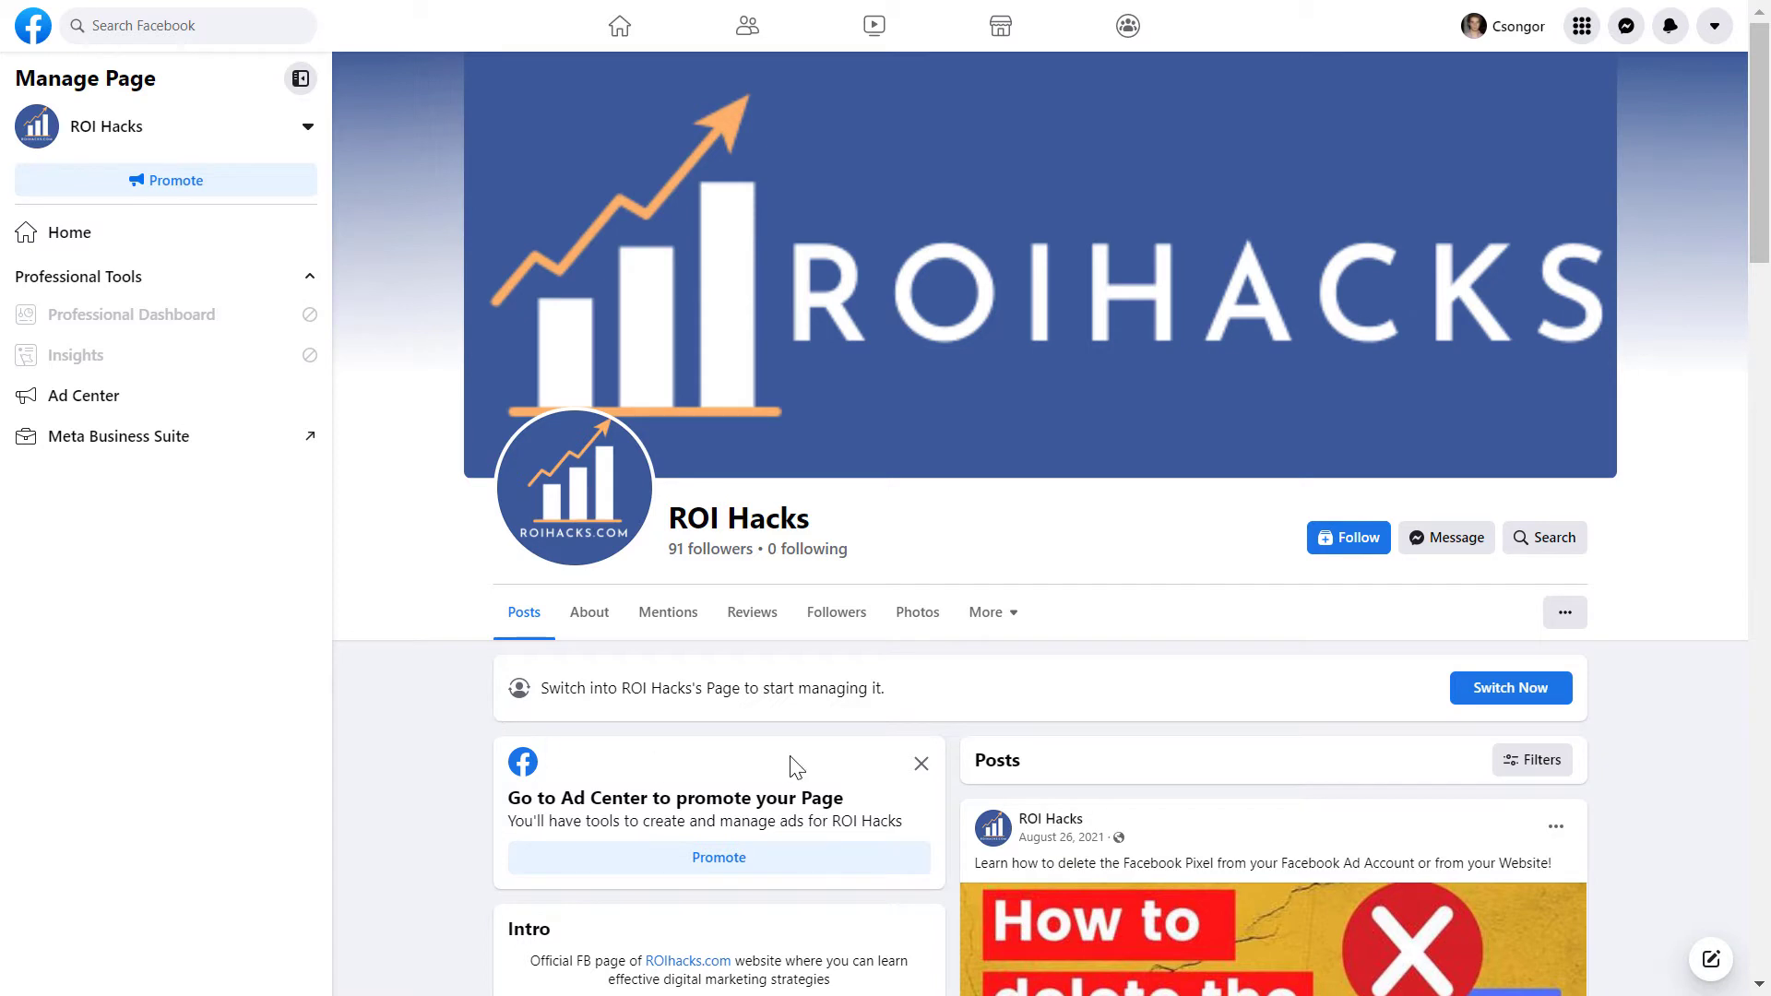
pyautogui.click(1487, 695)
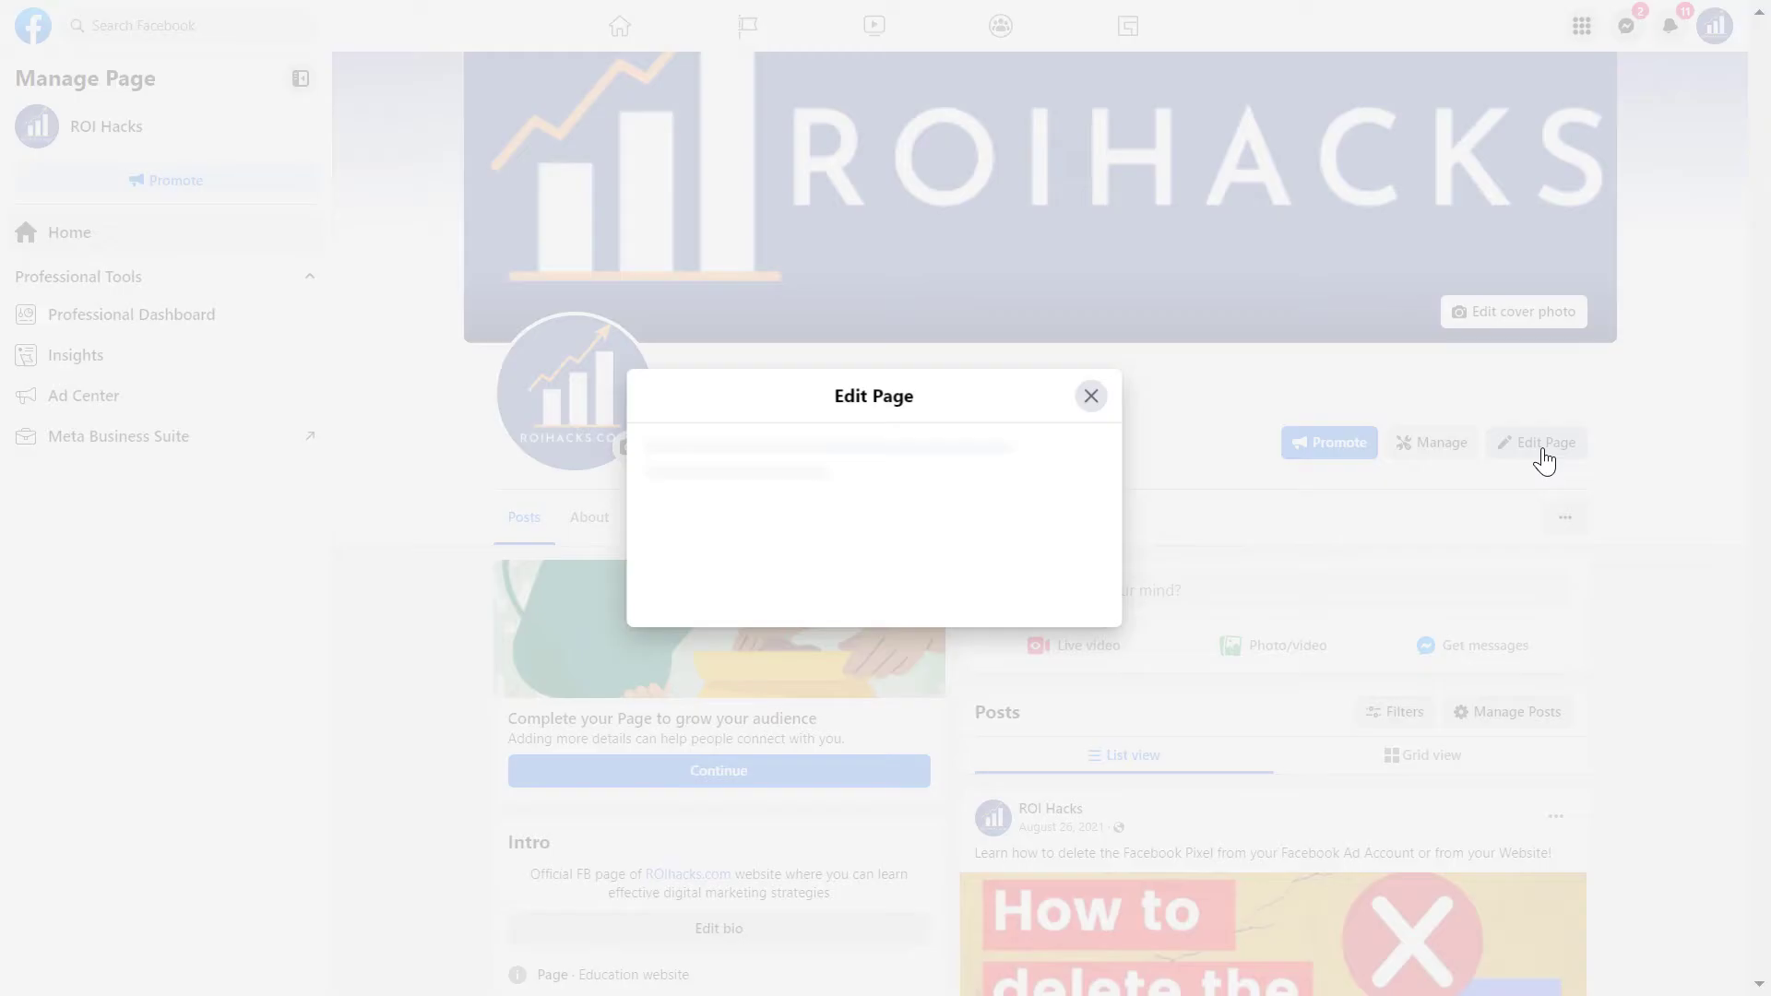
pyautogui.scroll(-2, 607, 576)
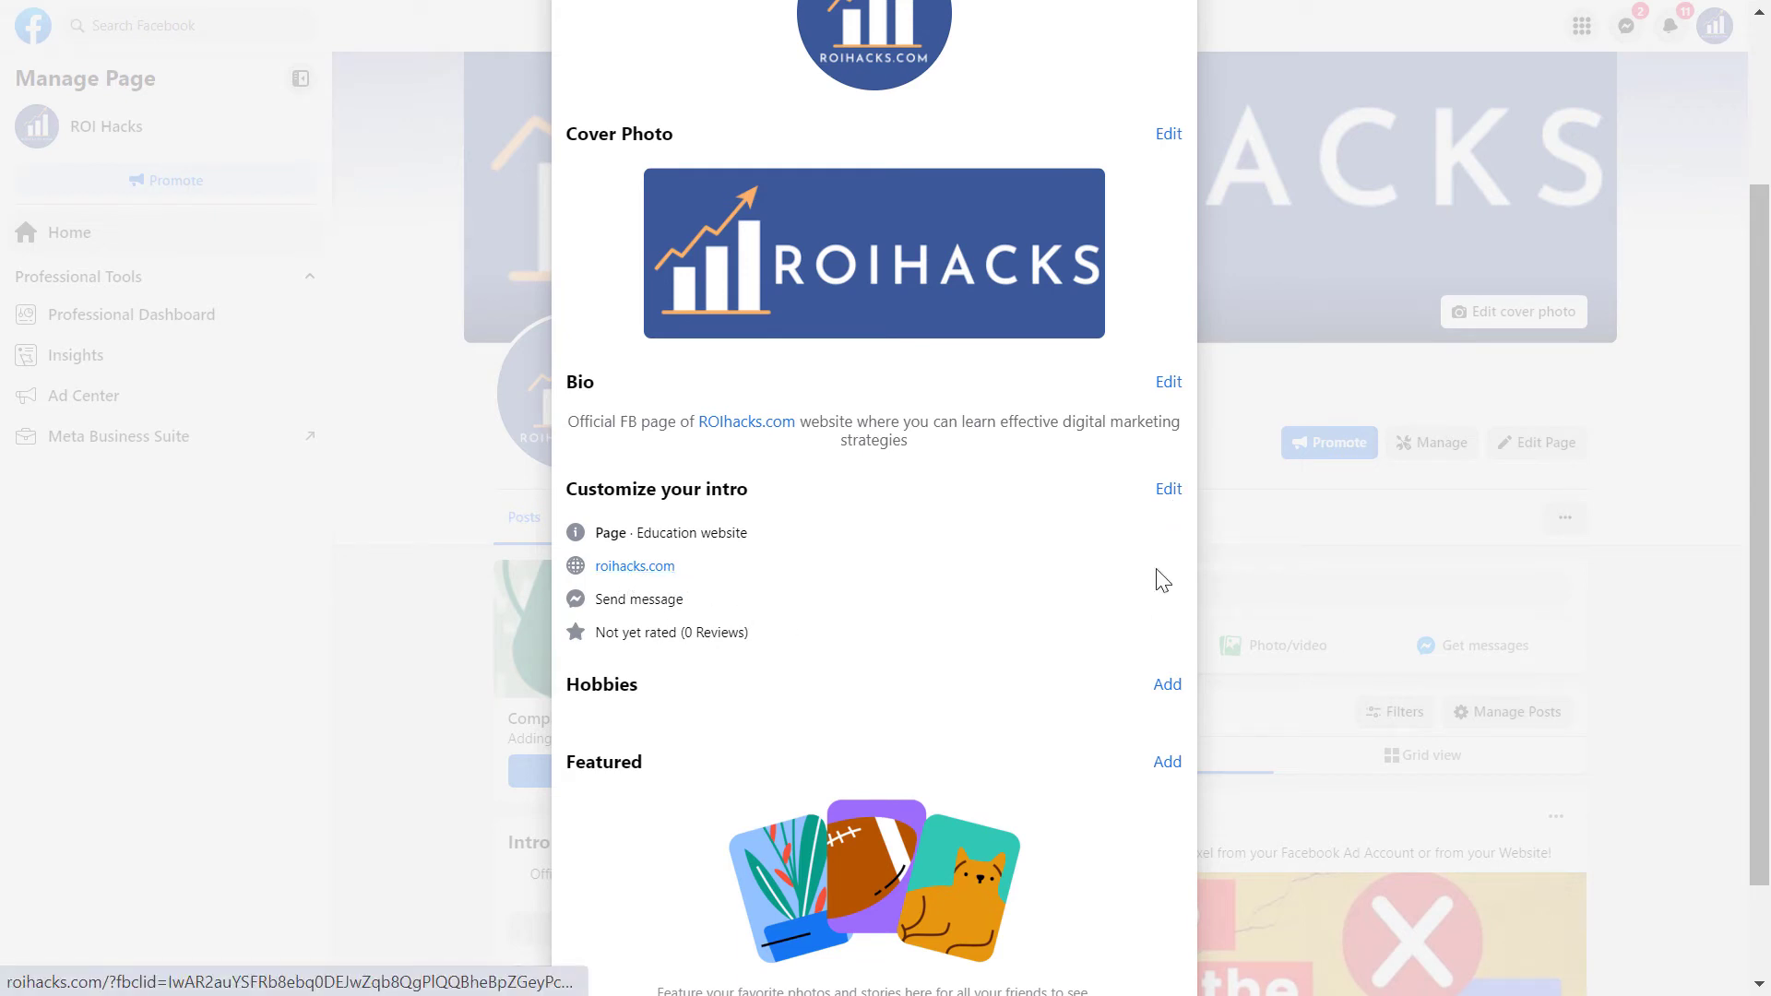
pyautogui.click(1169, 493)
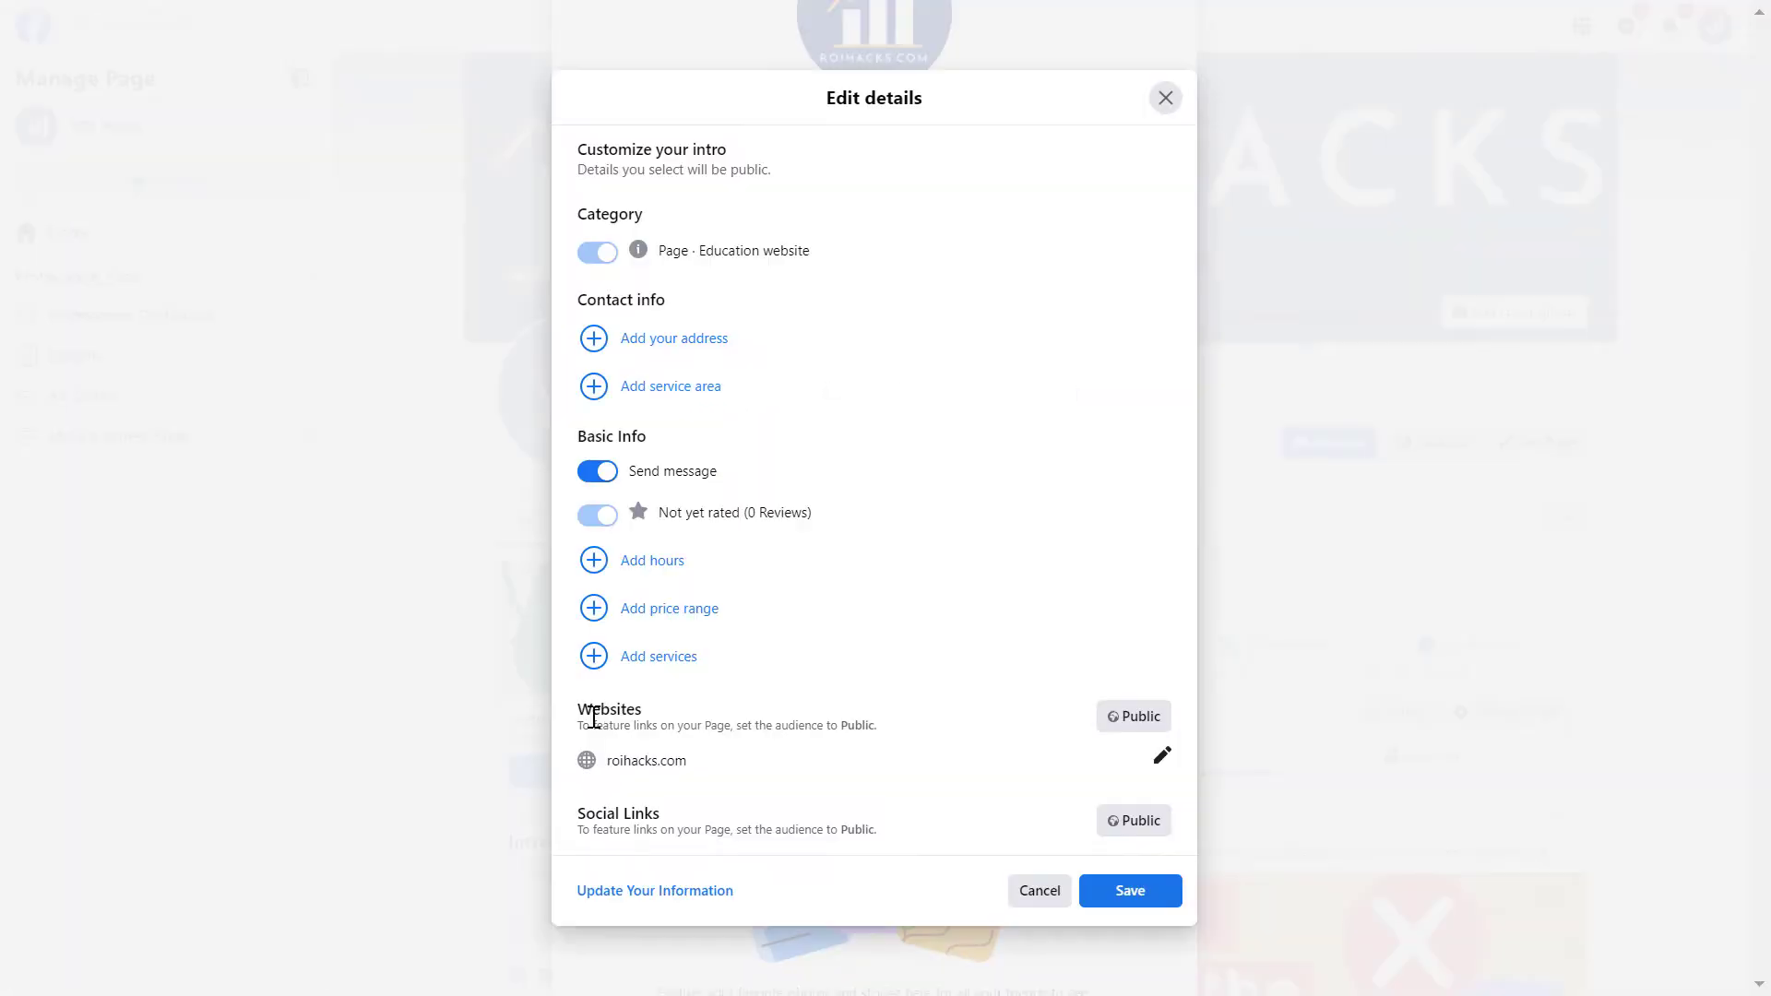
pyautogui.click(1163, 764)
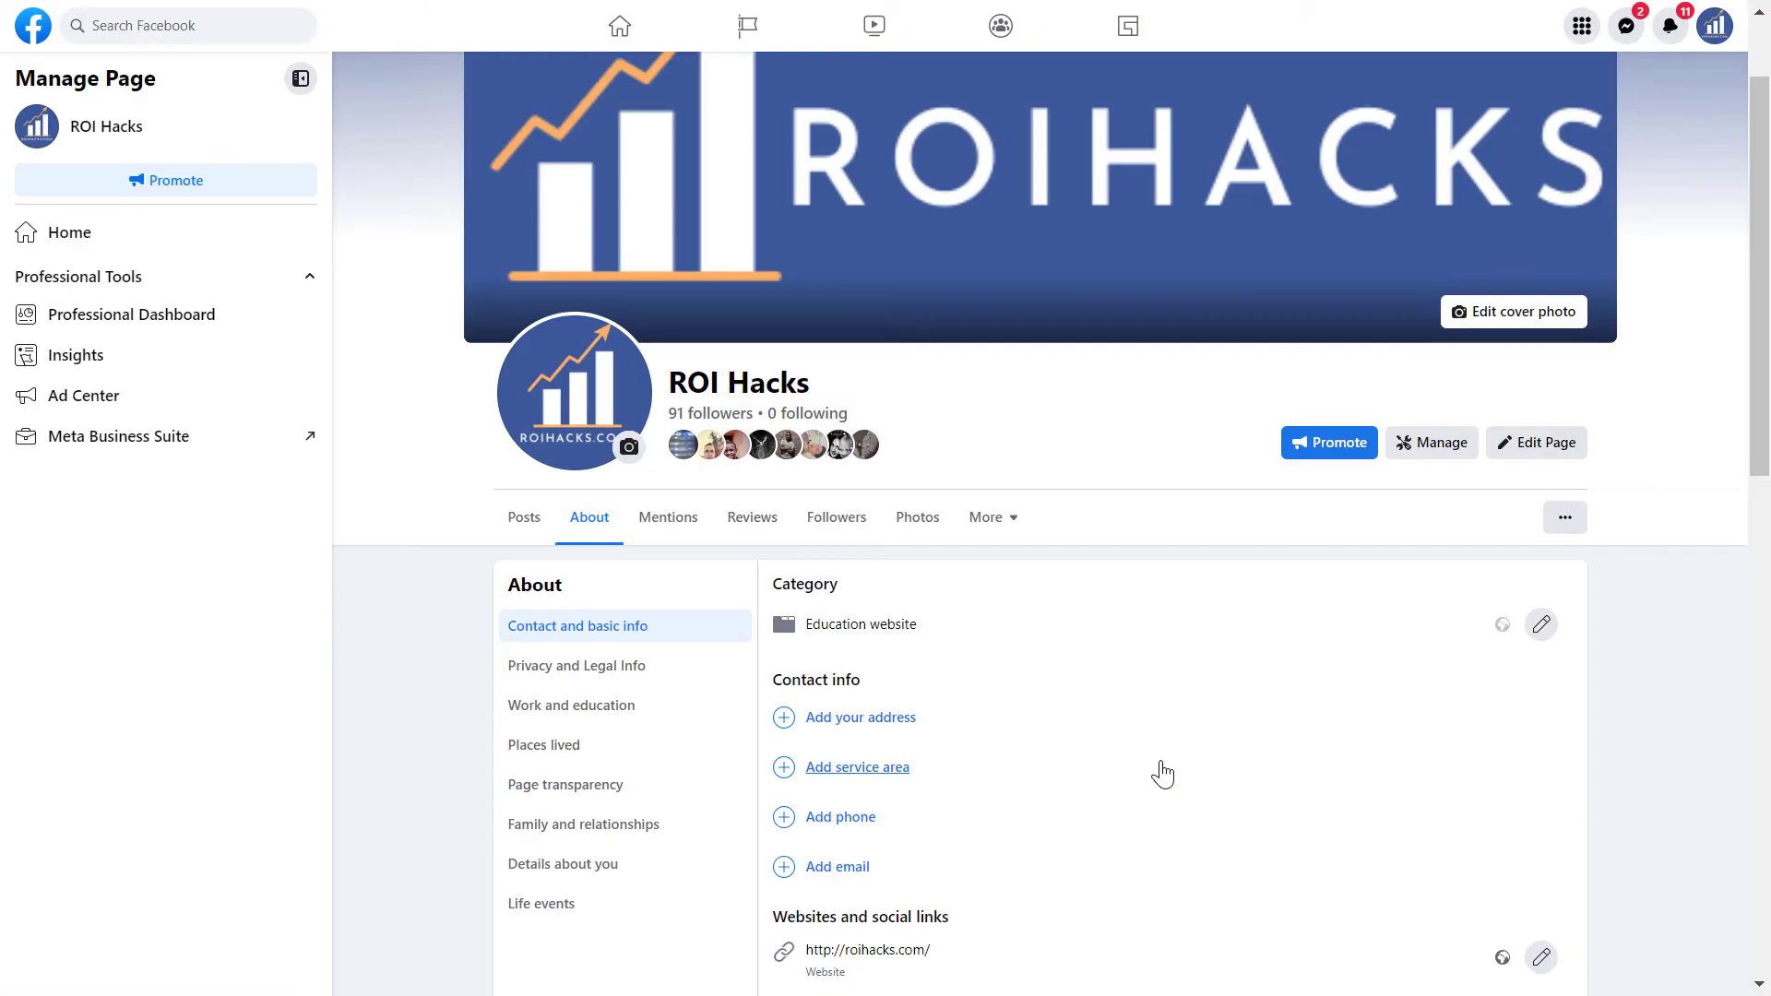
pyautogui.scroll(-3, 1162, 773)
pyautogui.click(1553, 735)
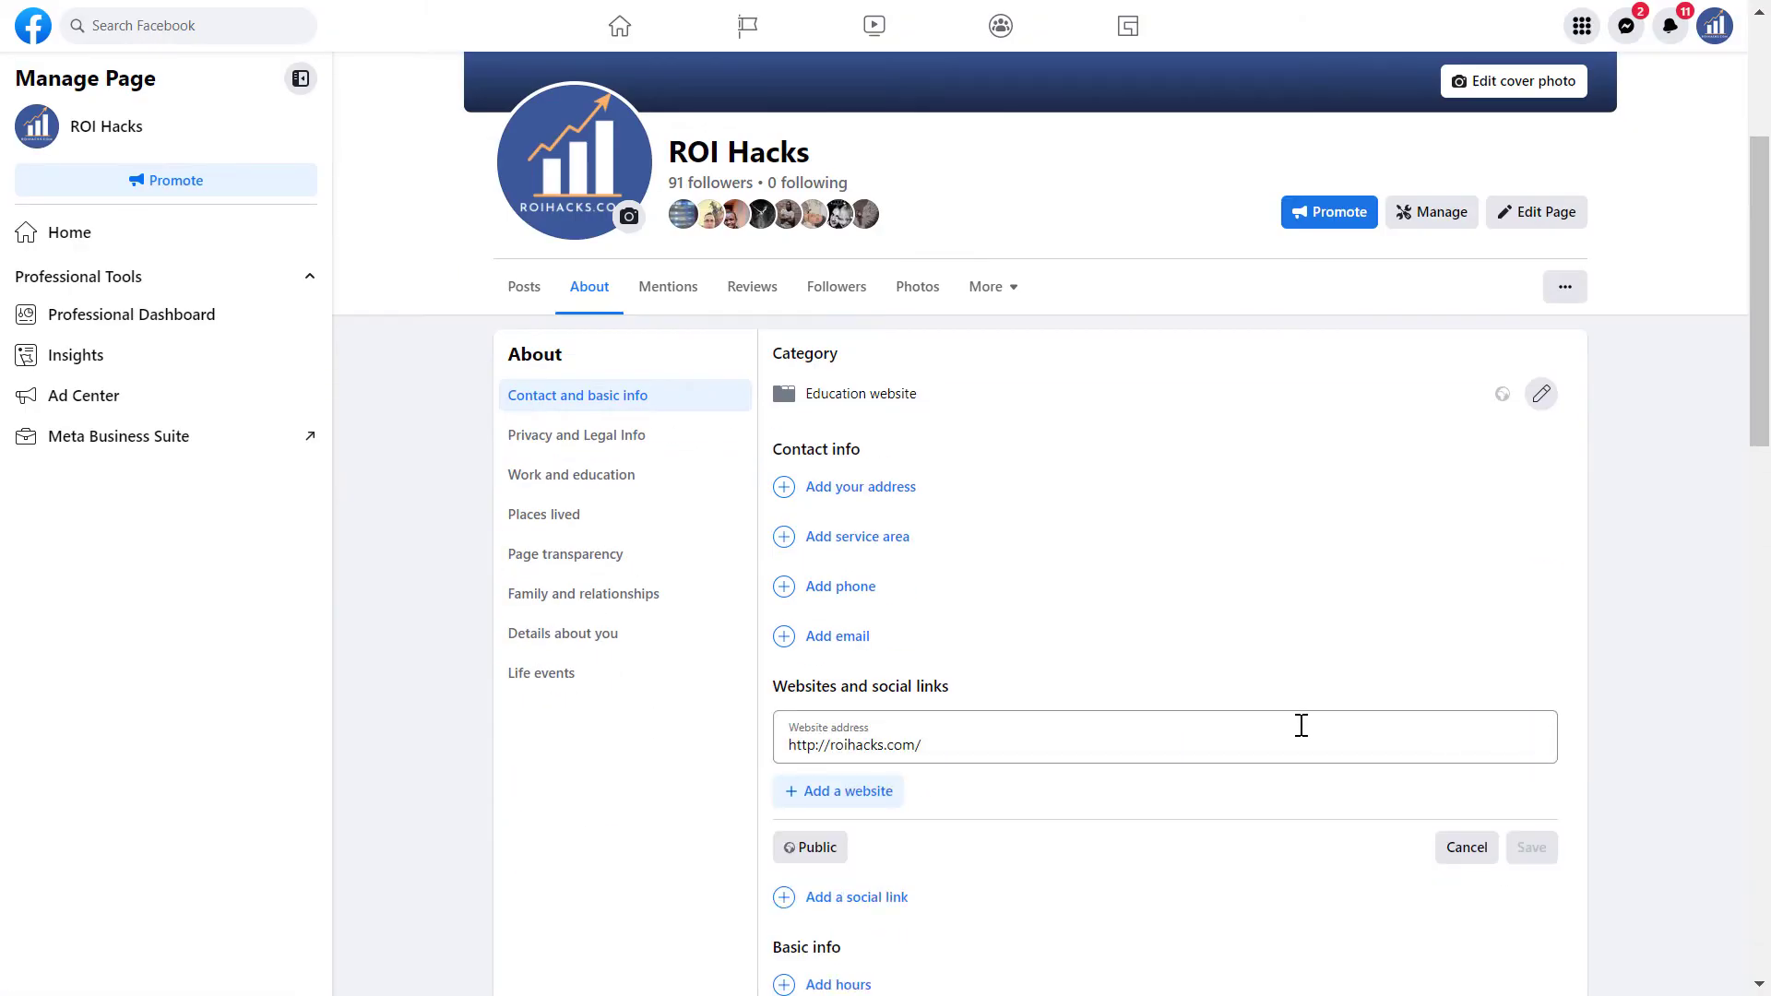
pyautogui.click(807, 792)
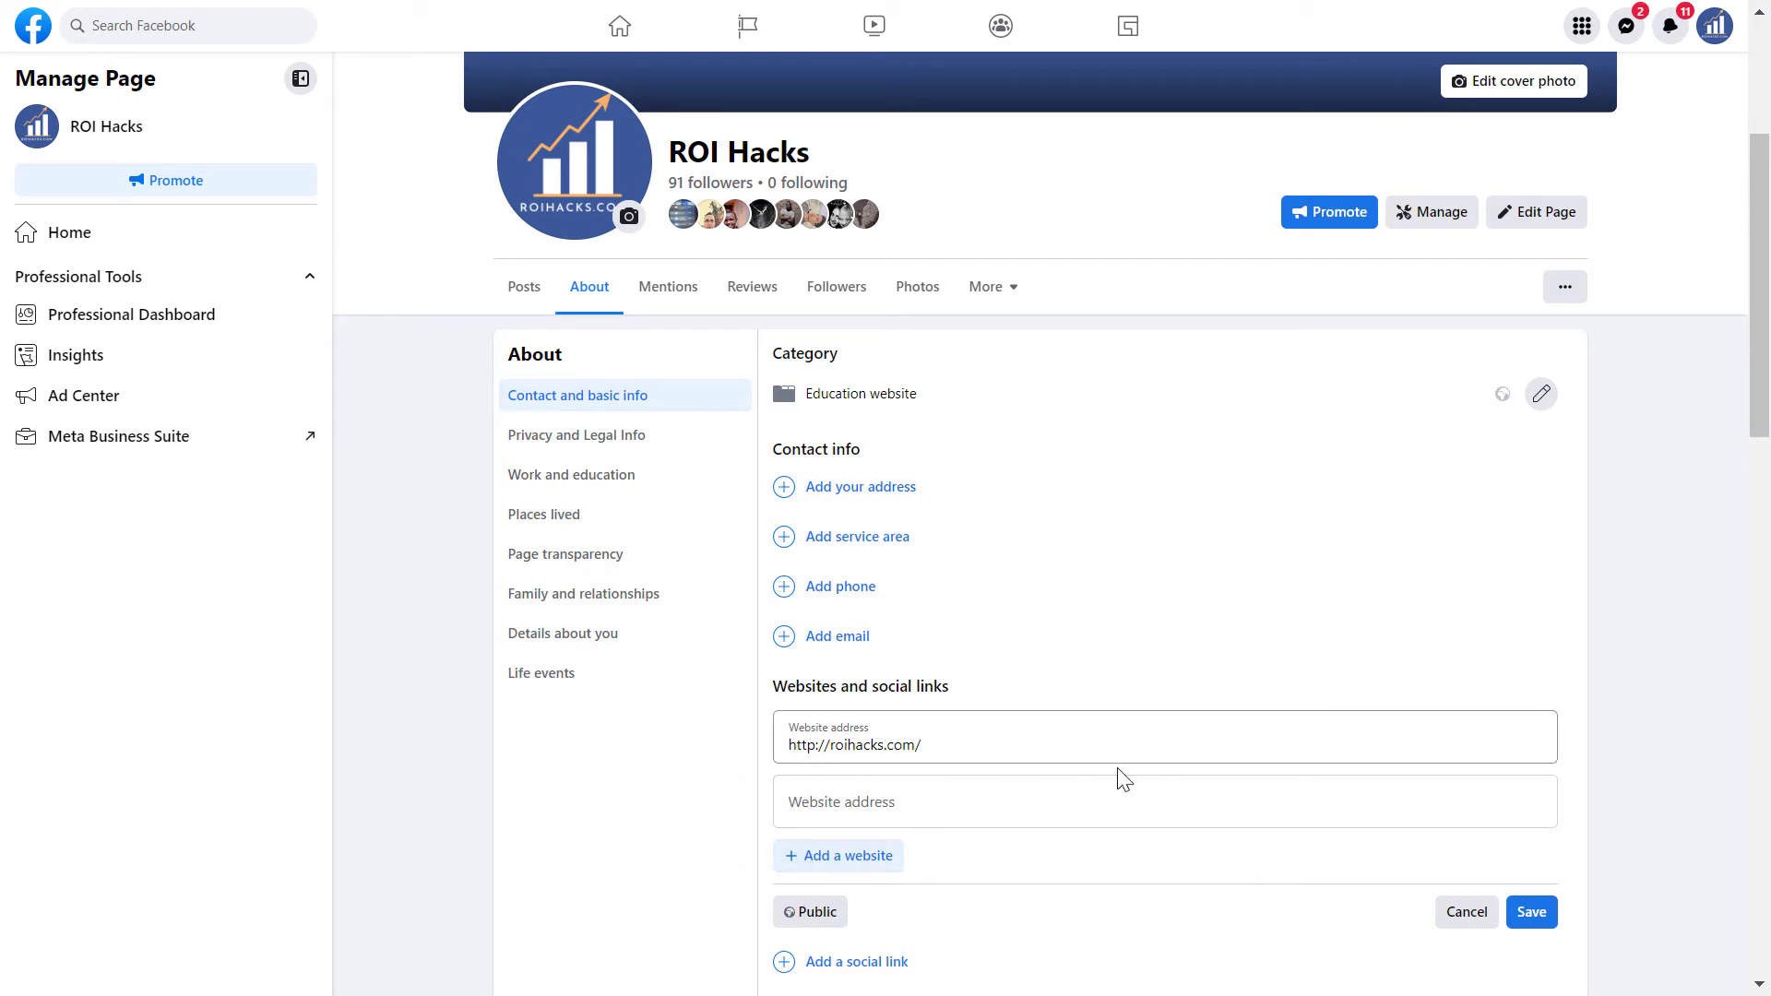
pyautogui.scroll(2, 1075, 616)
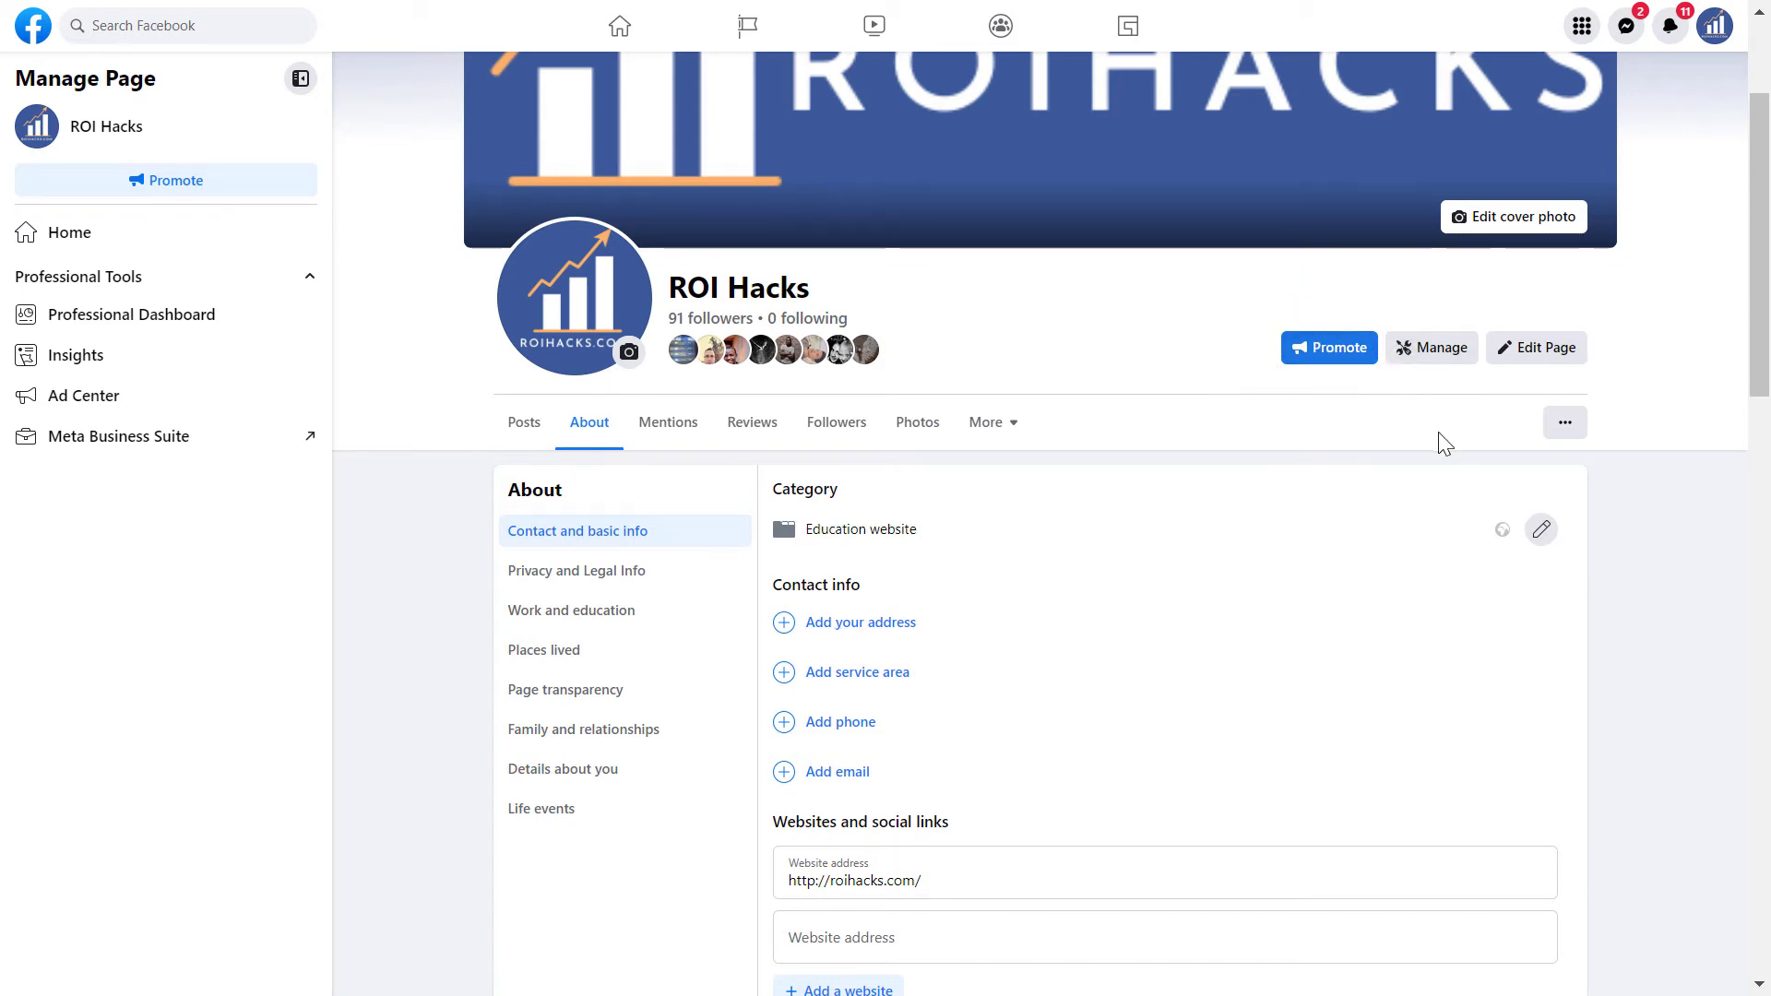
# - Add a Learn More action button to the ROI Hacks page linking to roihacks.com
pyautogui.click(1566, 426)
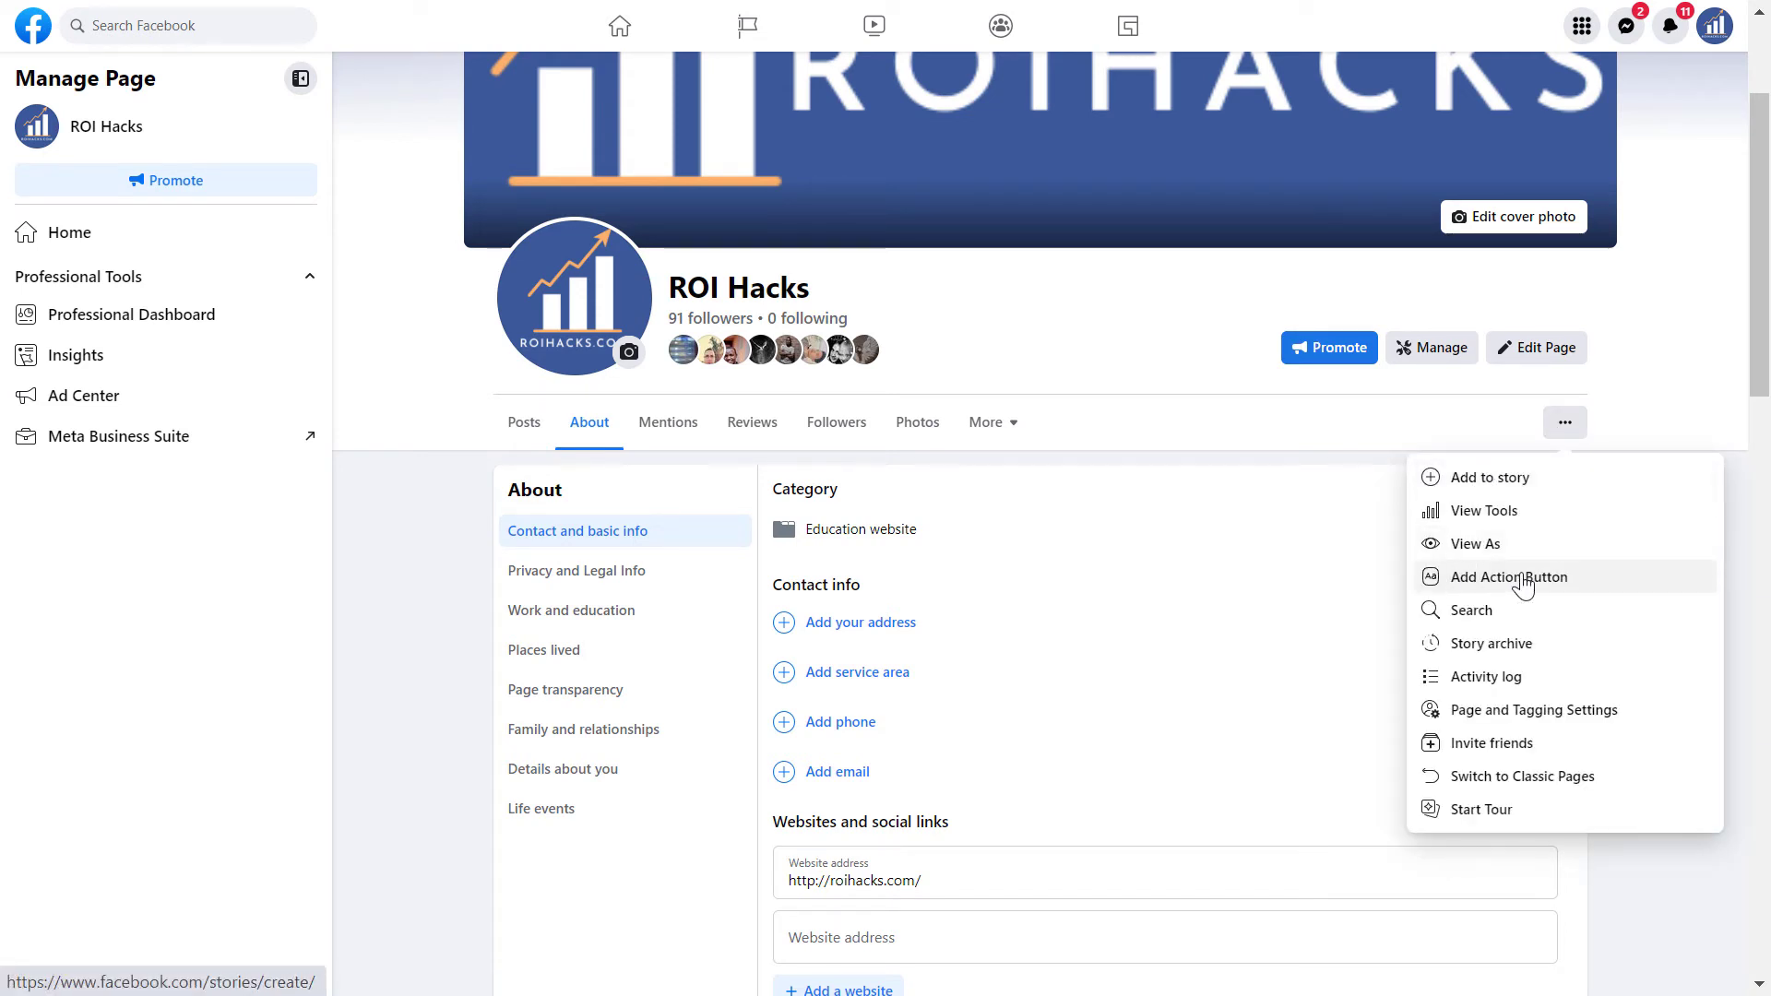
pyautogui.click(1523, 580)
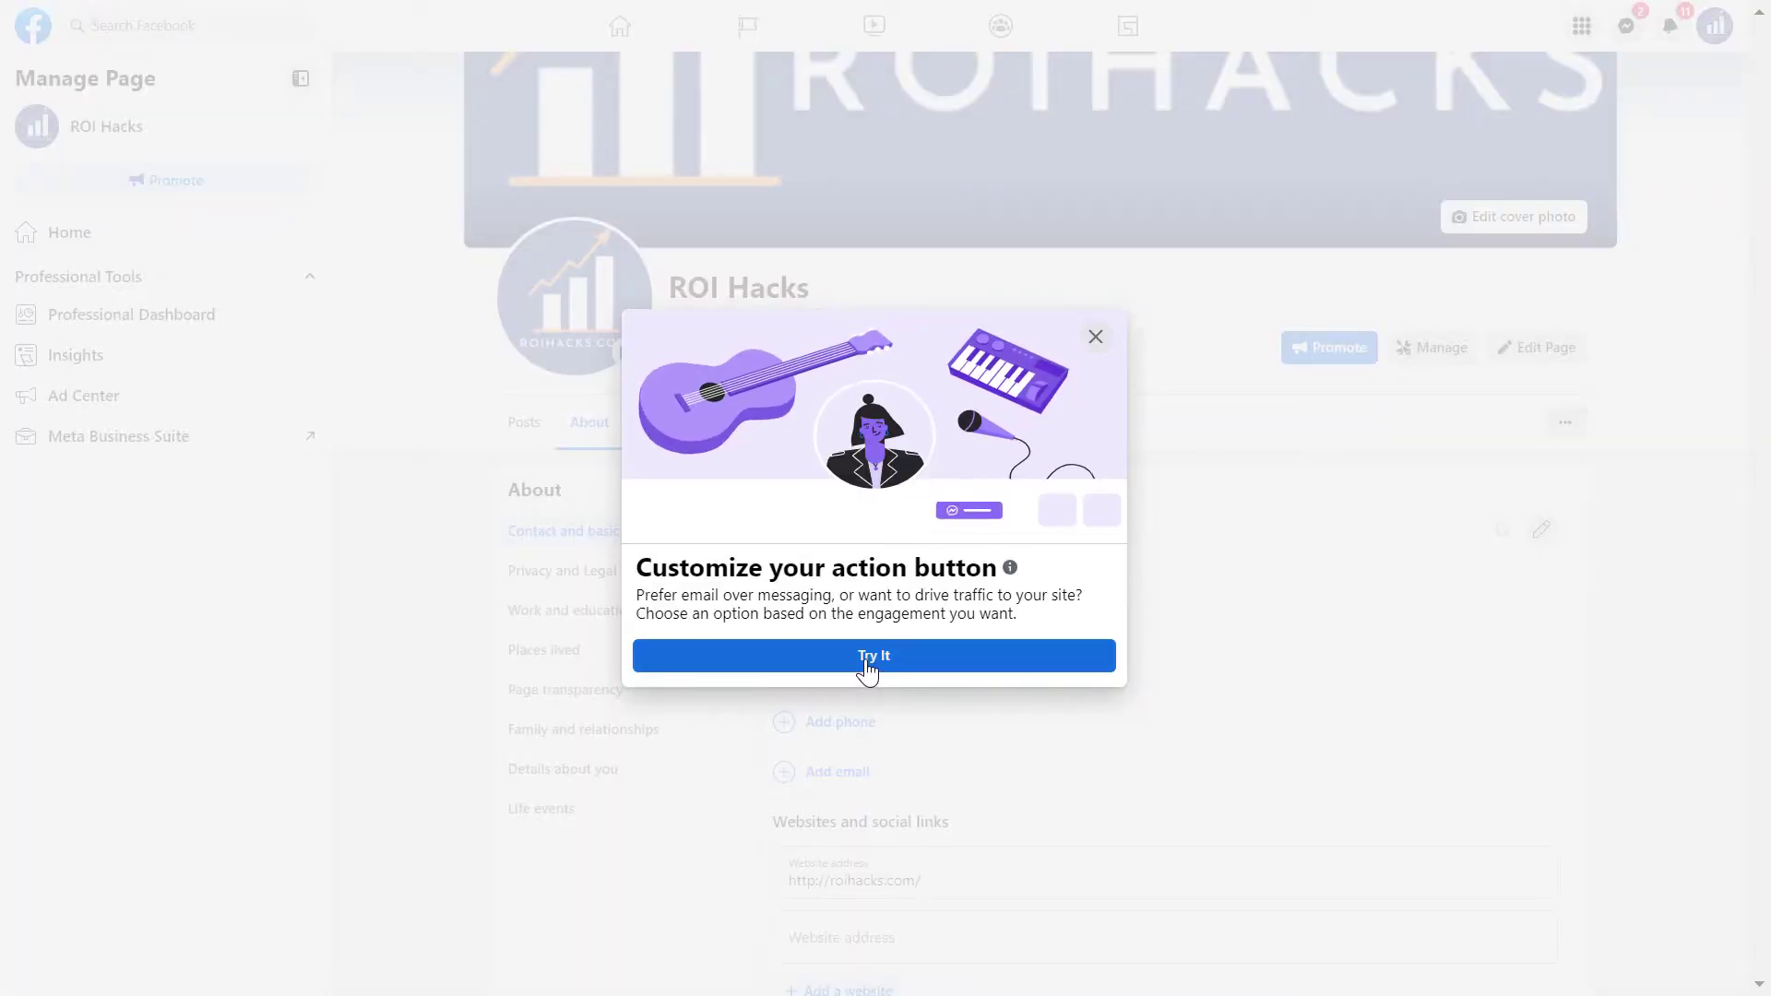
pyautogui.click(868, 657)
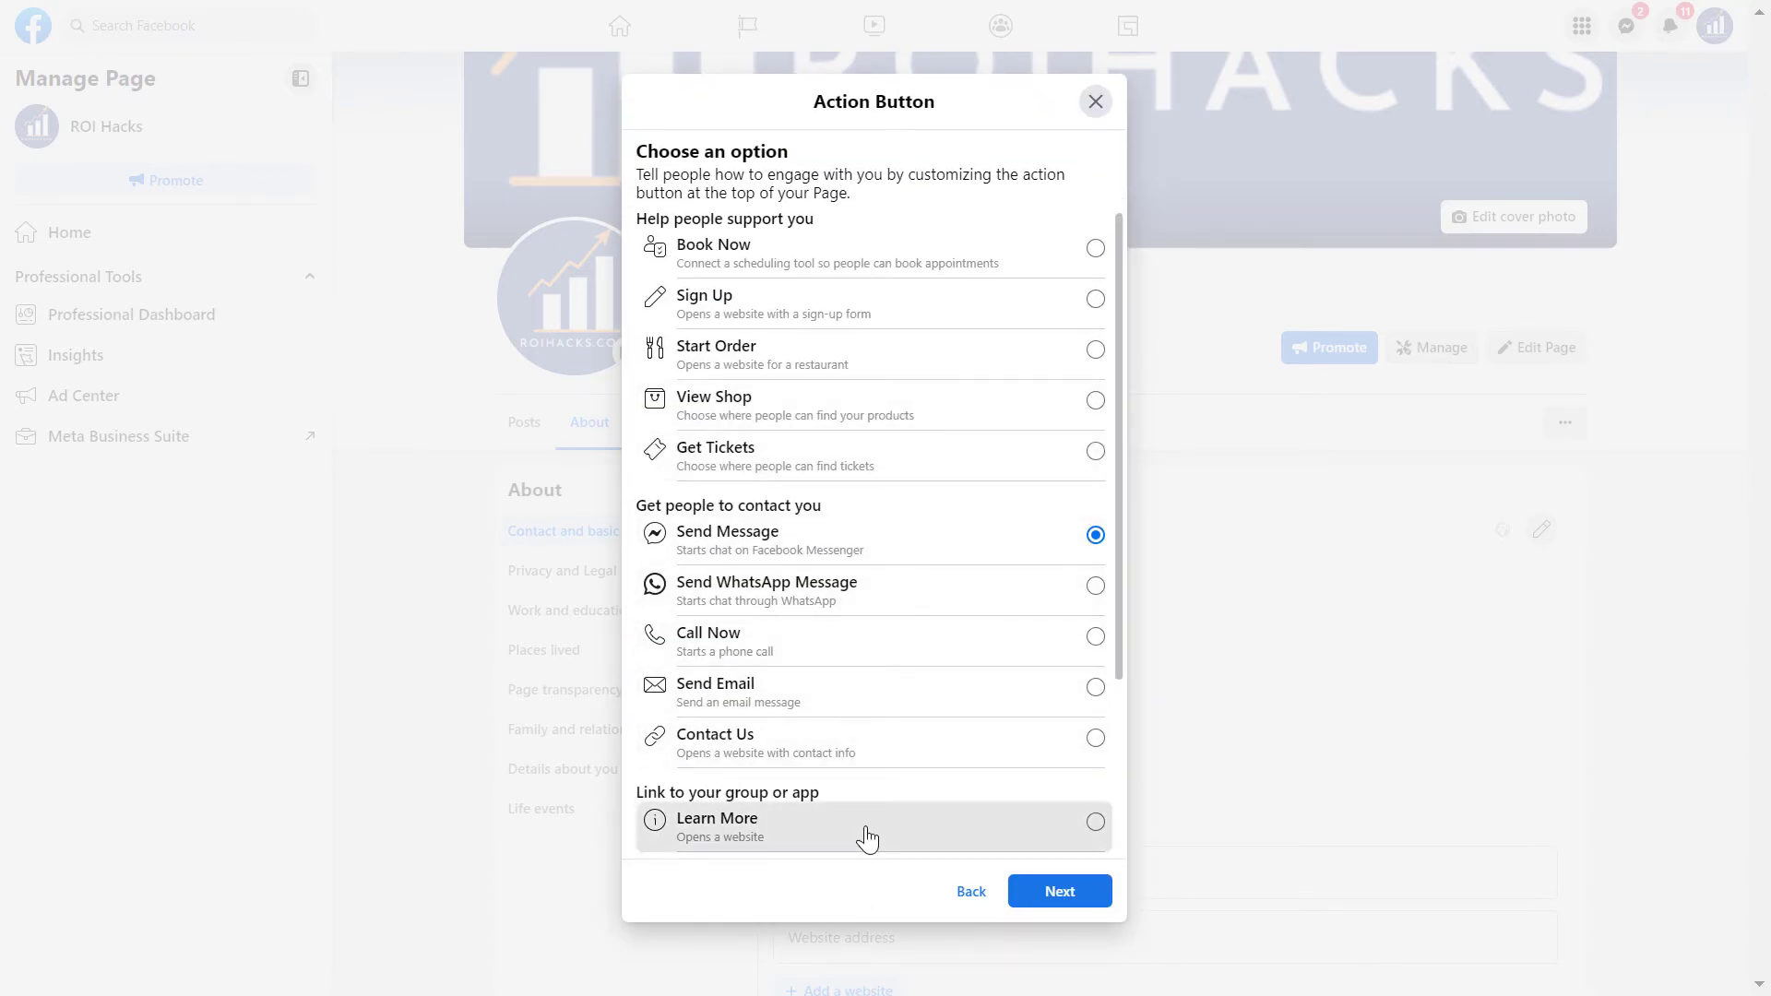
pyautogui.click(867, 834)
pyautogui.scroll(-3, 867, 784)
pyautogui.click(1060, 893)
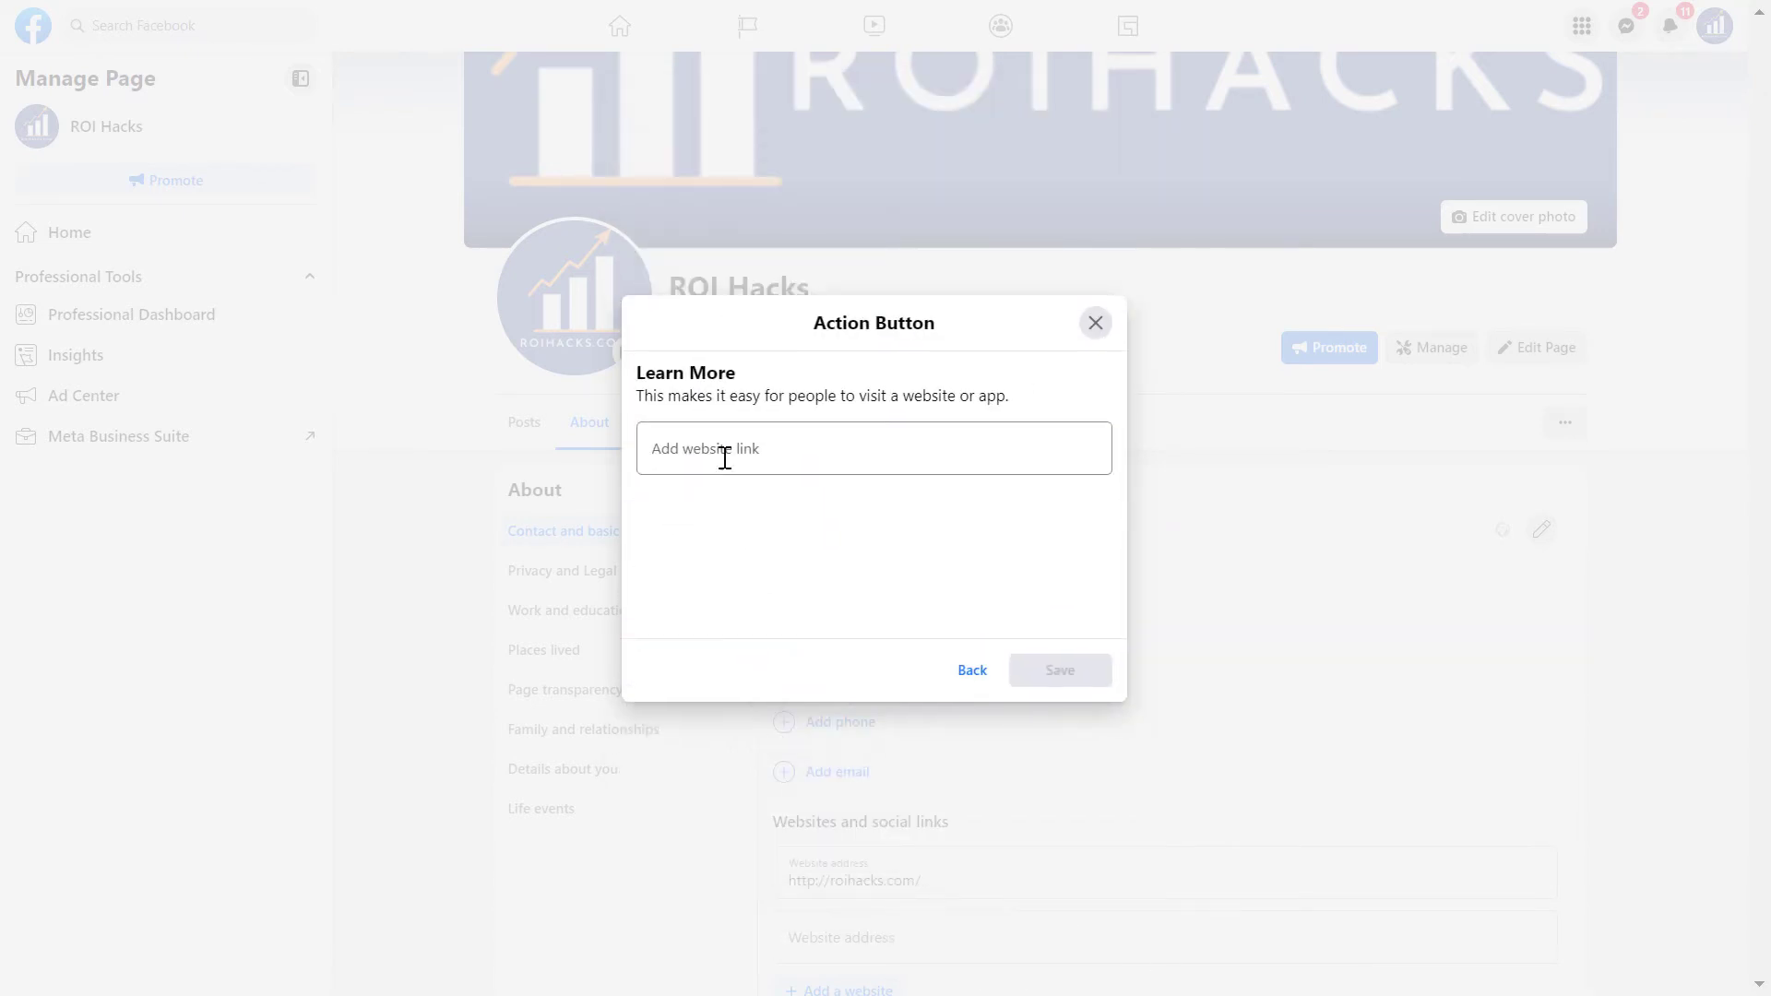
pyautogui.click(770, 461)
pyautogui.write('roihacks.com')
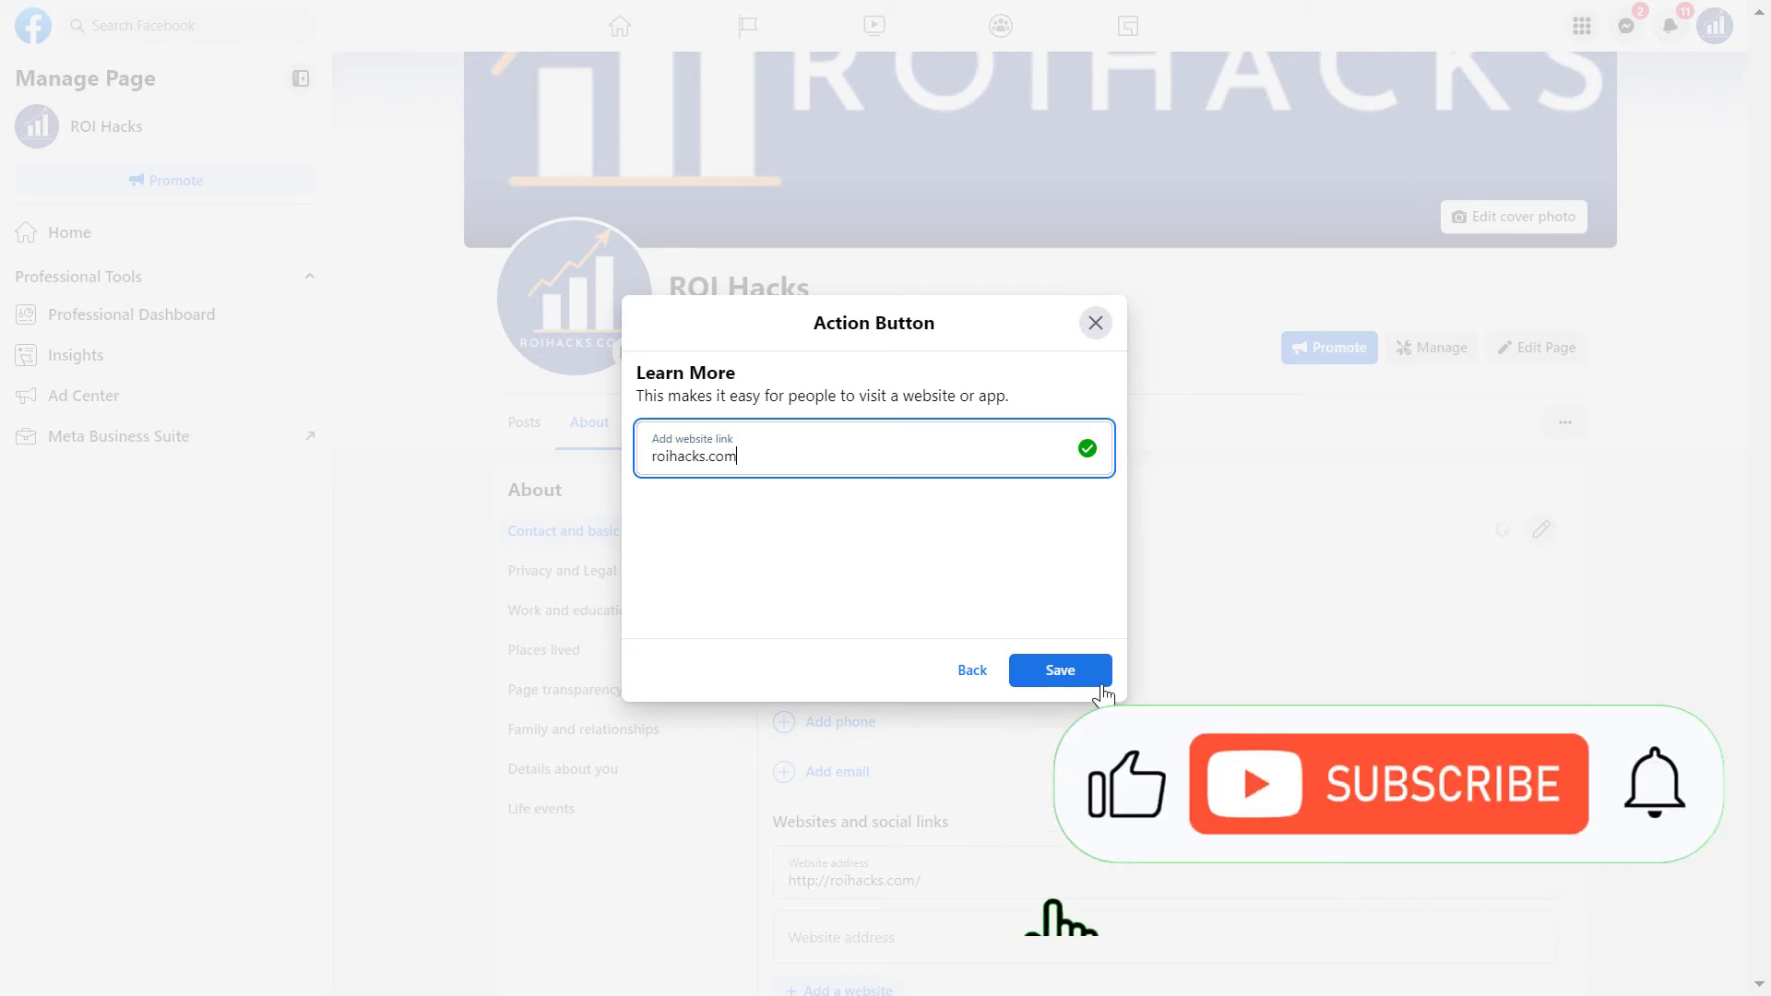
pyautogui.click(1060, 671)
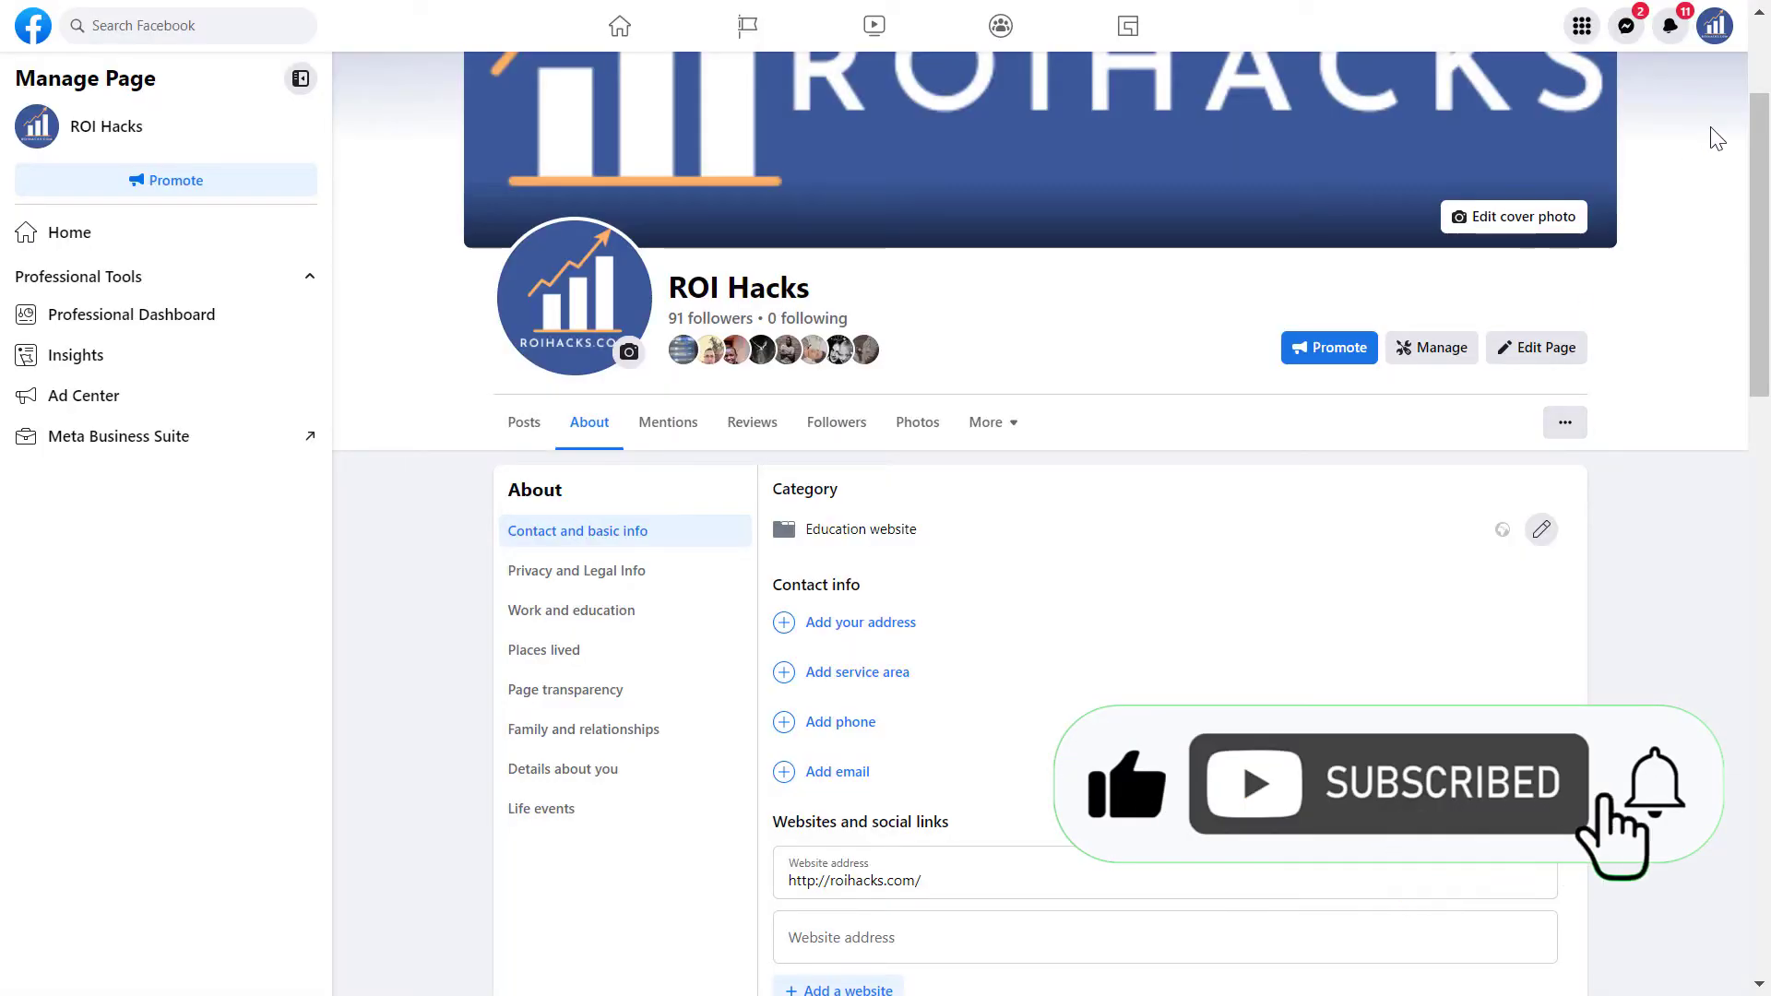
# - Switch from the page to the personal profile
pyautogui.click(1714, 25)
pyautogui.click(1558, 133)
pyautogui.press('Return')
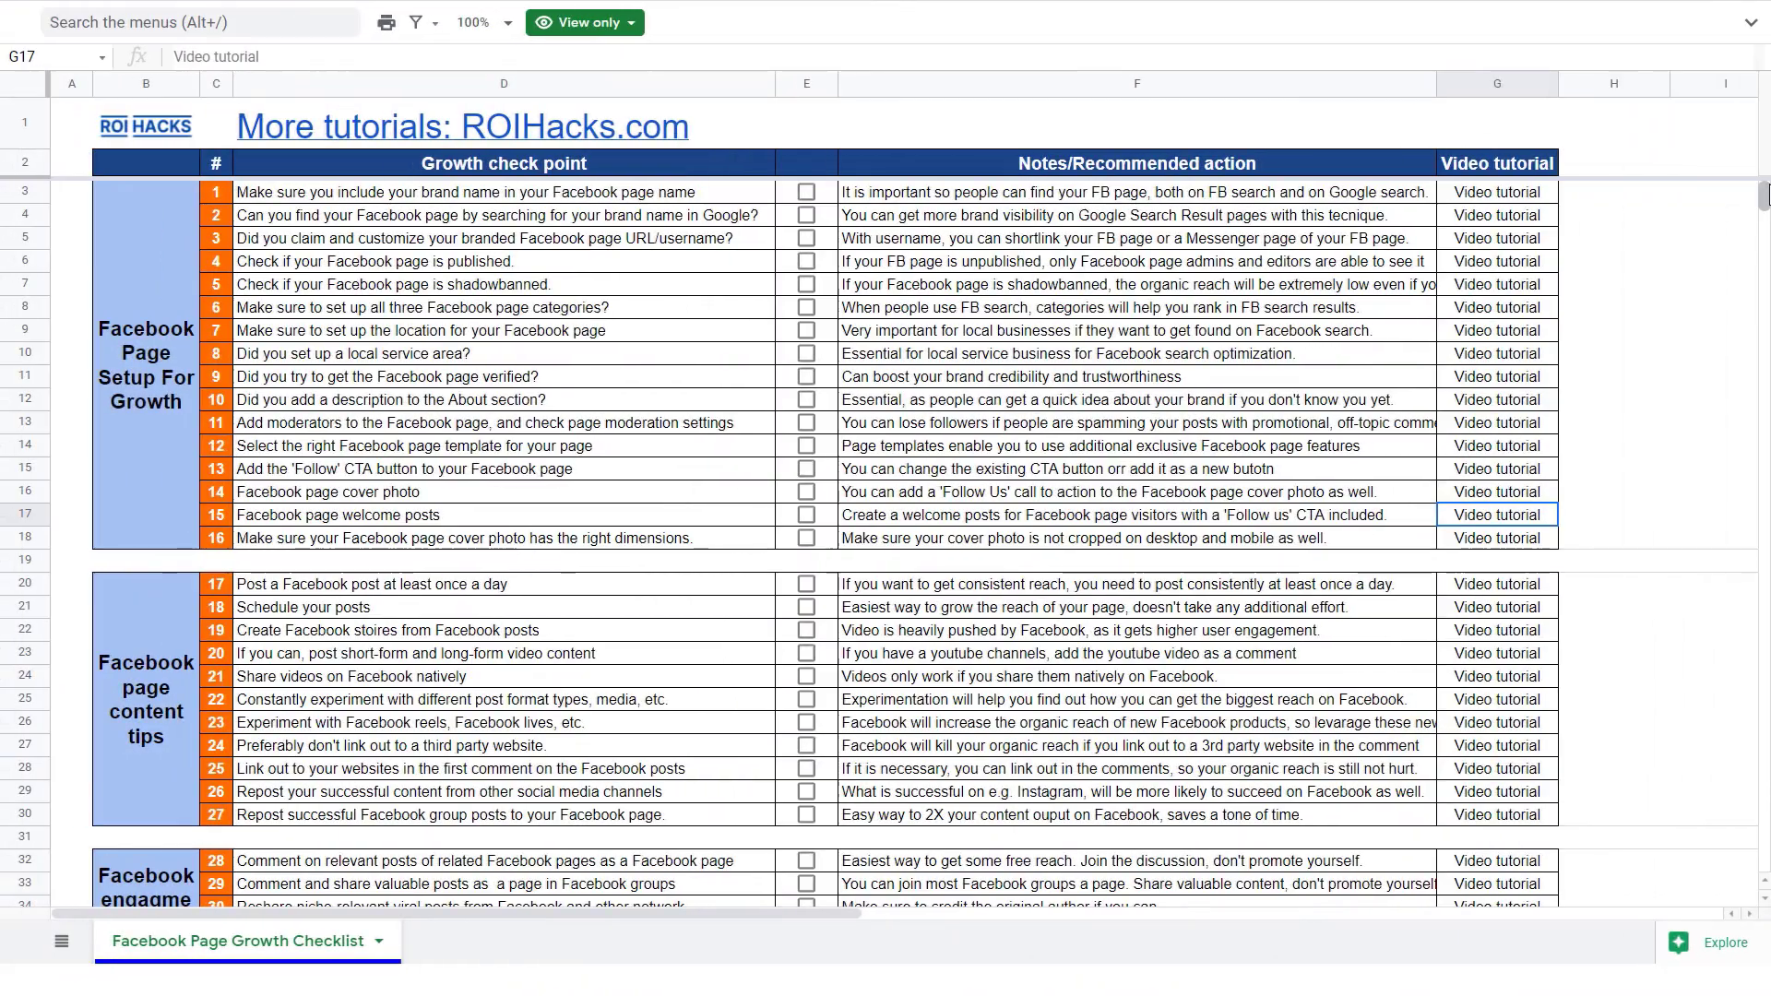
pyautogui.scroll(-2, 885, 535)
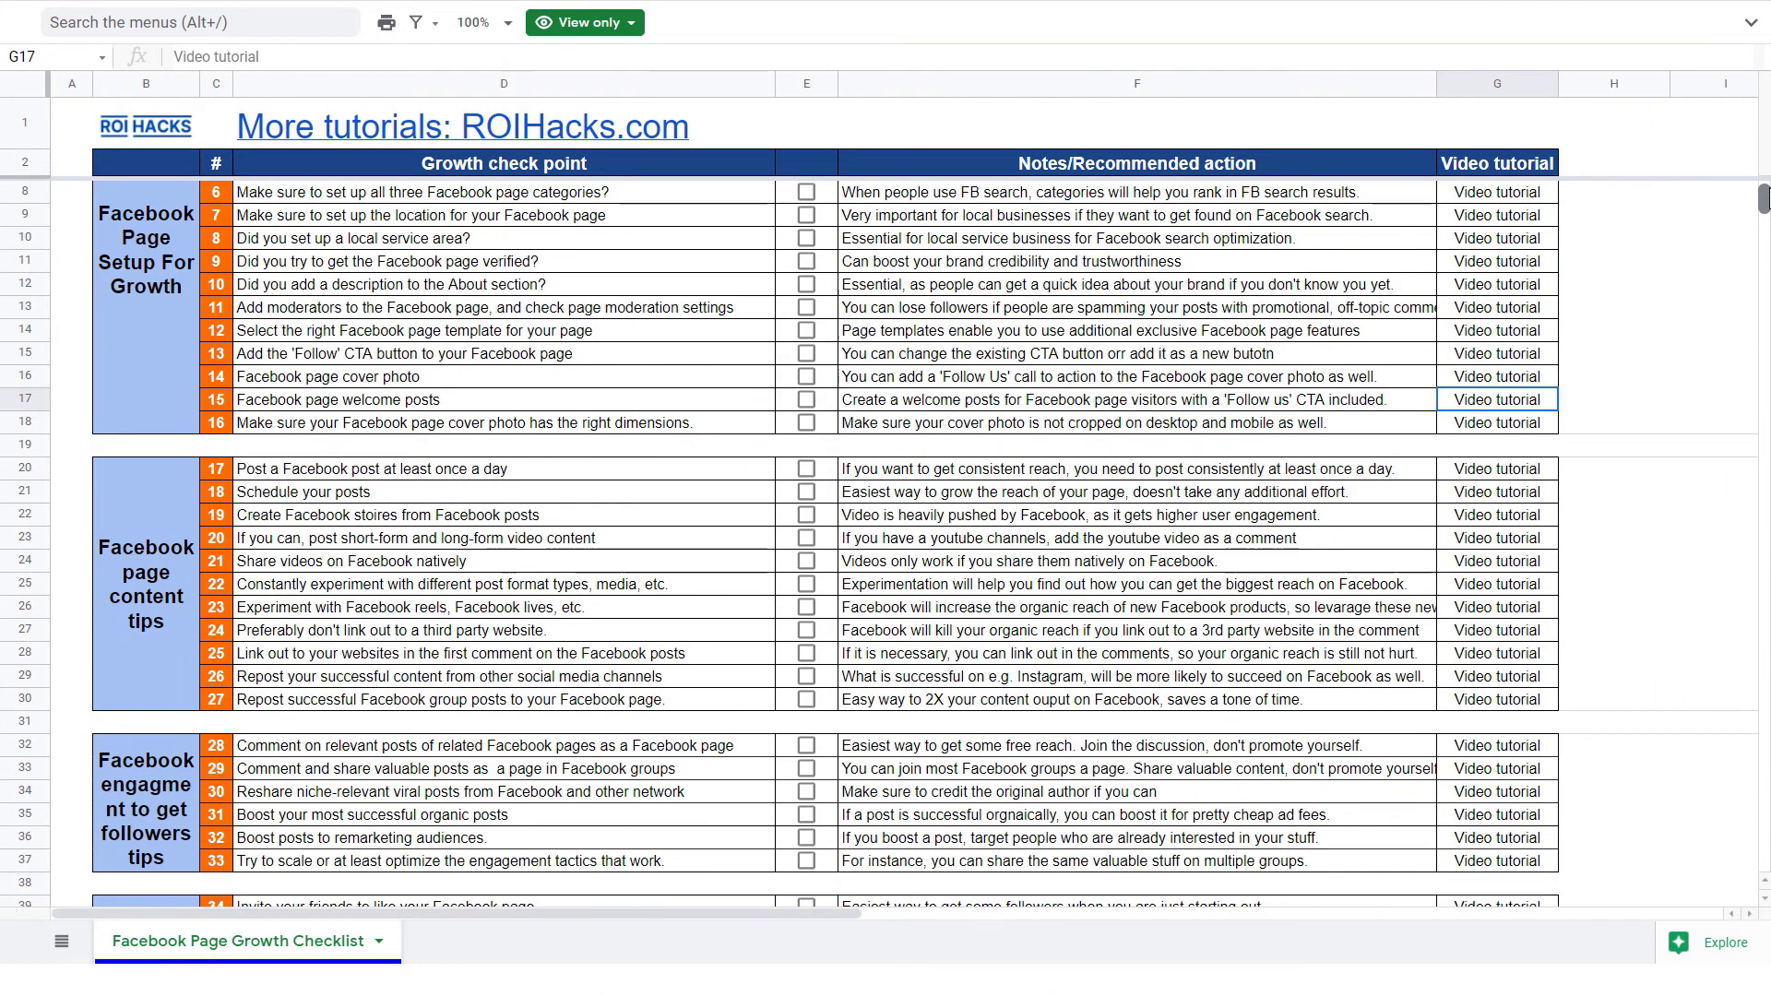
pyautogui.scroll(-4, 1764, 197)
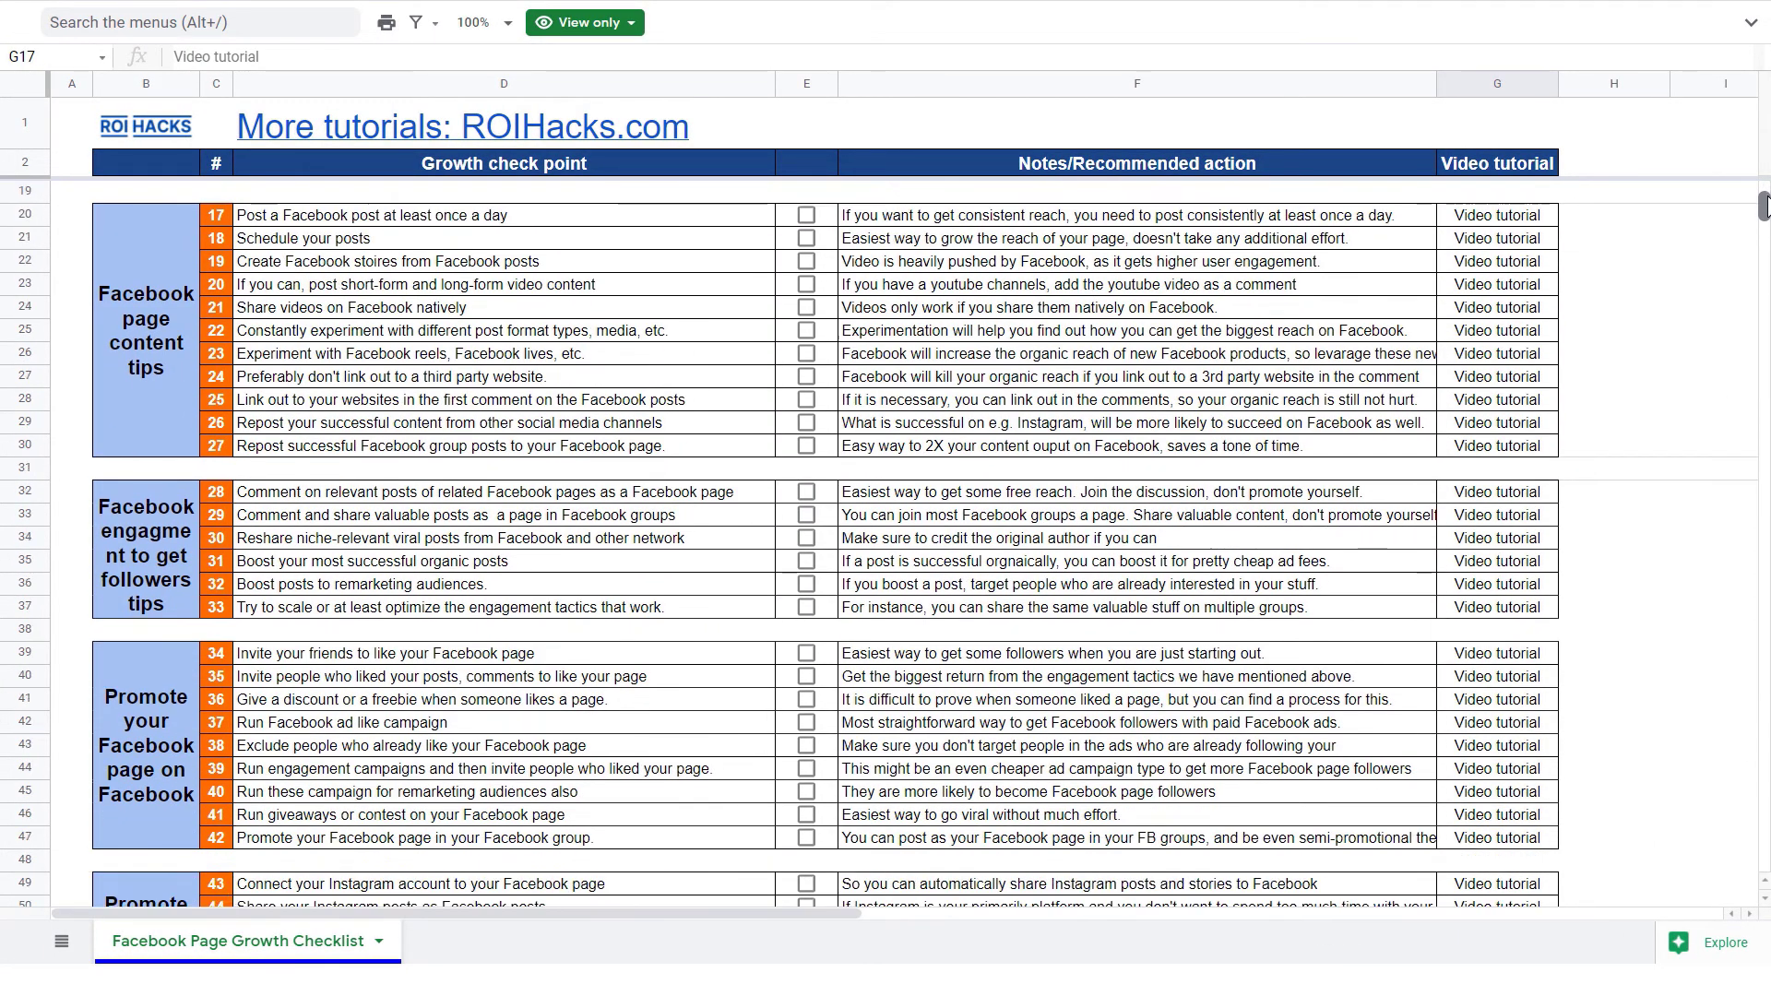
pyautogui.scroll(-2, 1764, 205)
pyautogui.scroll(-4, 1764, 205)
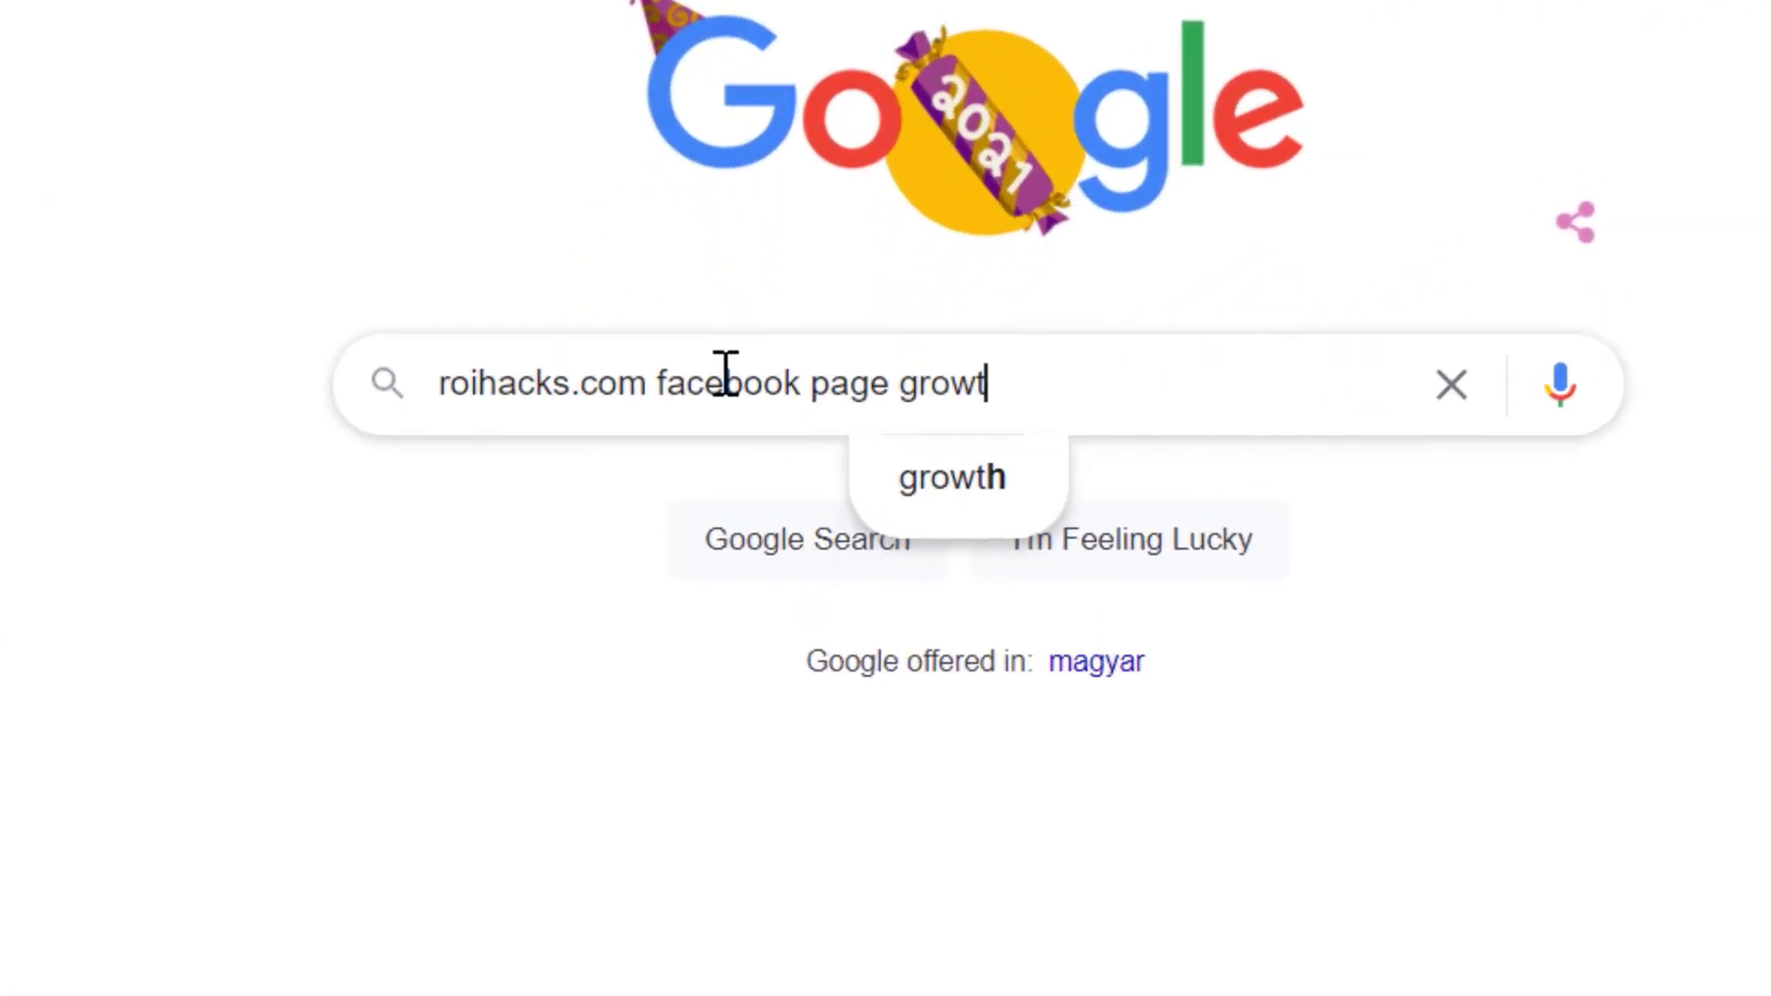
# - Search Google for 'roihacks.com facebook page growth checklist spreadsheet'
pyautogui.write('h checklist spread')
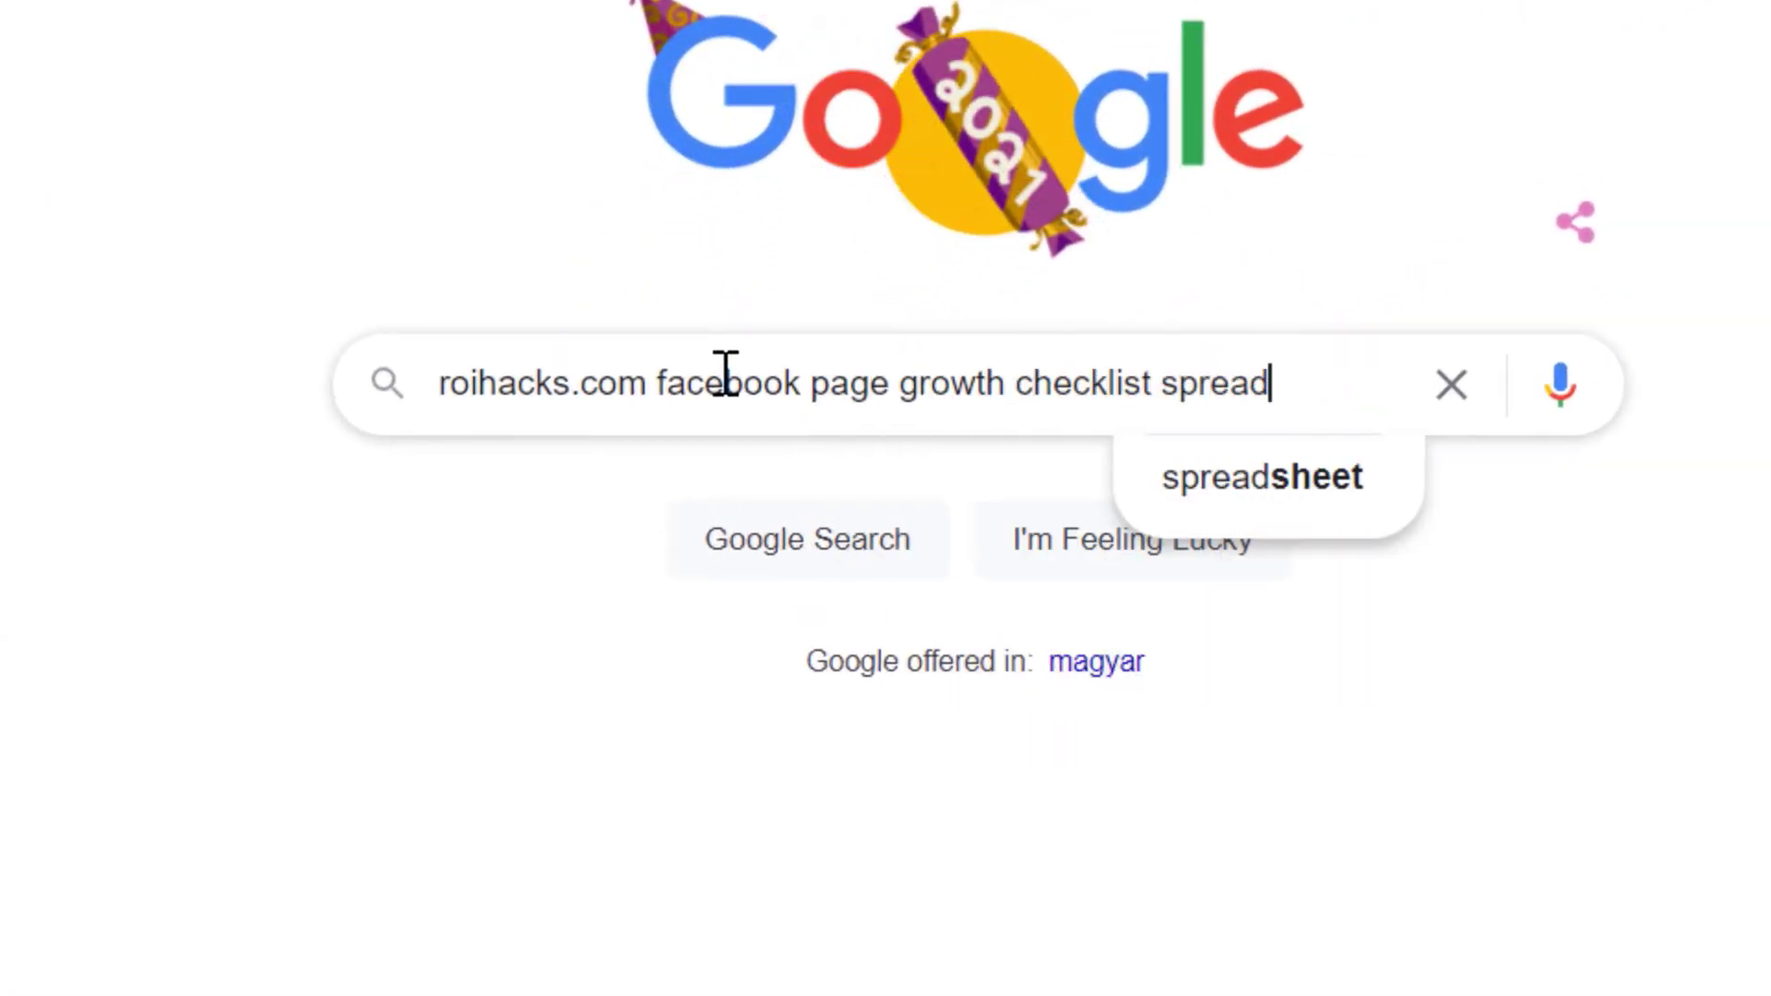
pyautogui.write('sheet')
pyautogui.press('Return')
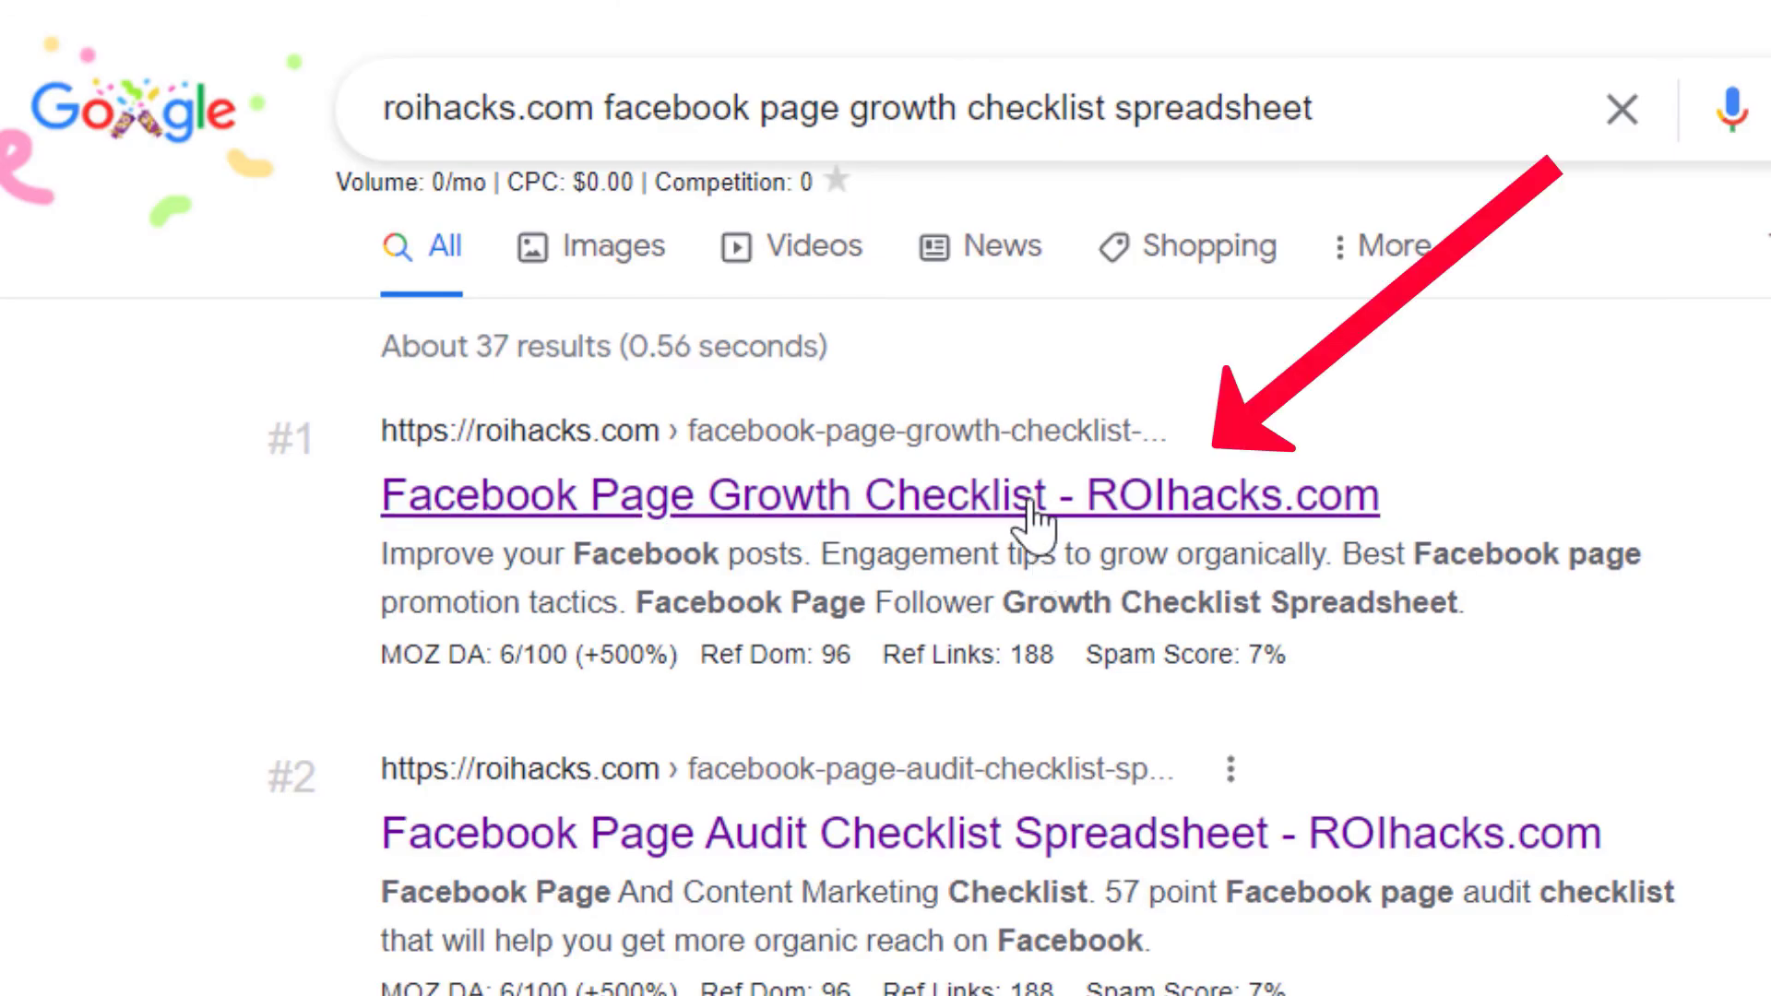